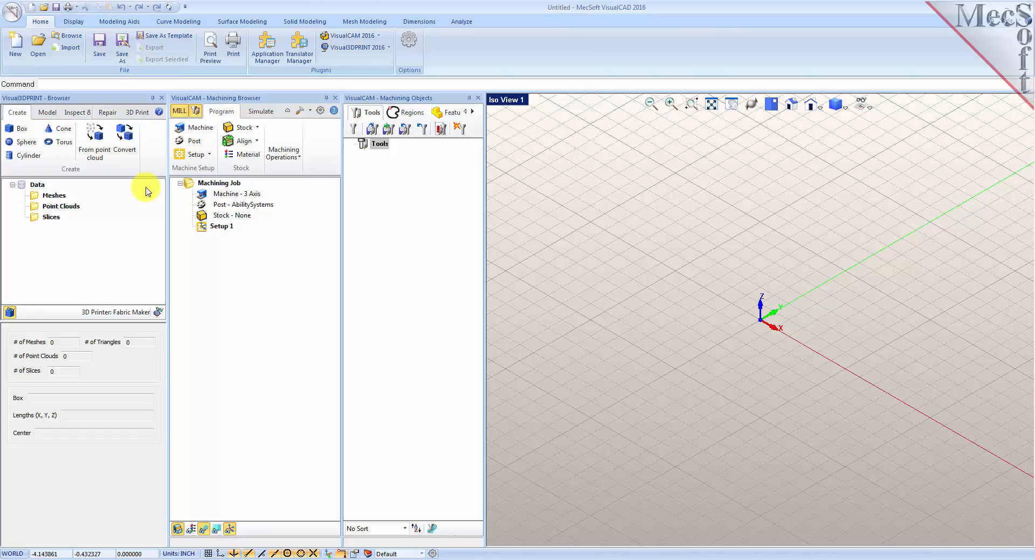
# Close the Visual3DPRINT Browser, the Machining Browser and the Machining Objects browser
pyautogui.click(162, 98)
pyautogui.click(166, 98)
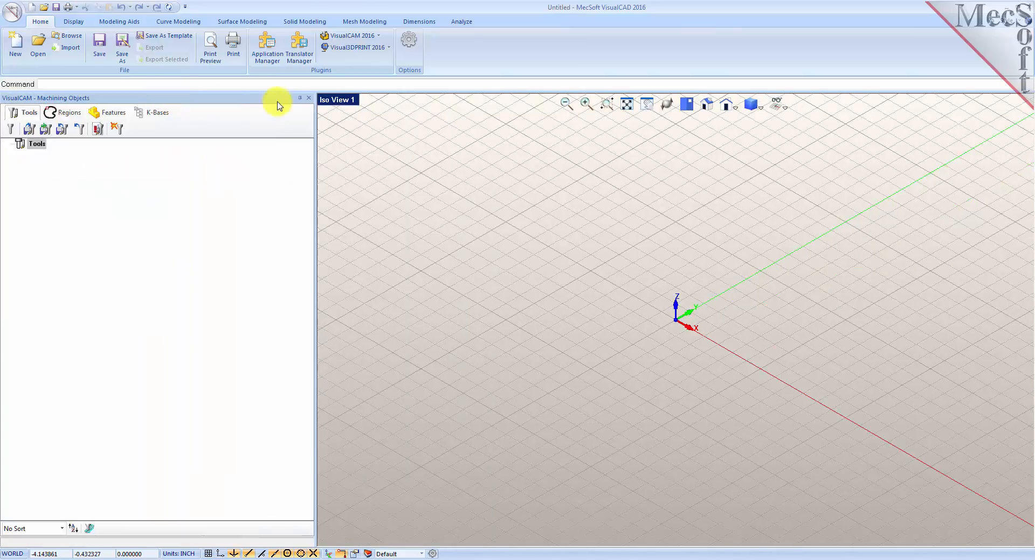
pyautogui.click(310, 99)
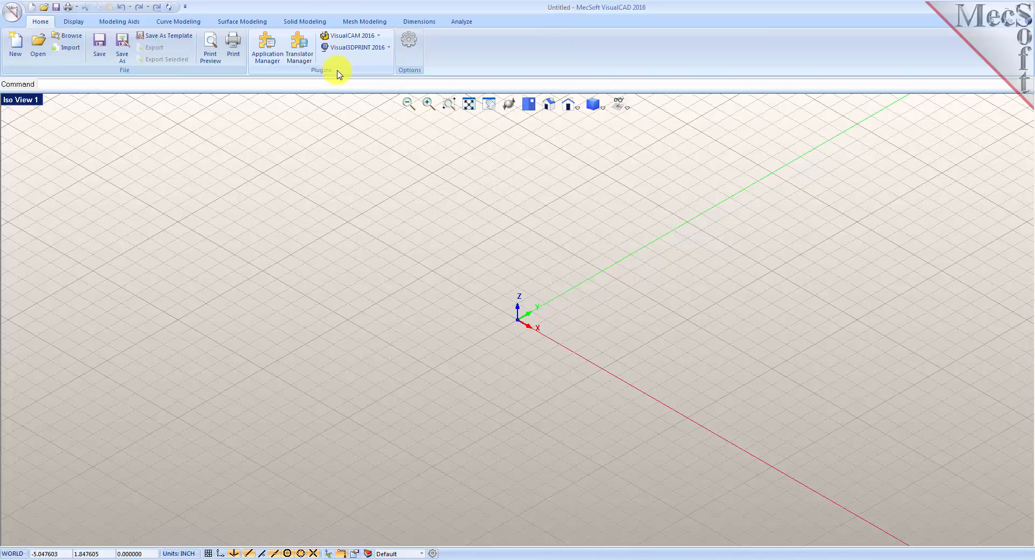
# Load the VisualCAM ART module and narrow its browser to enlarge the viewport
pyautogui.click(380, 38)
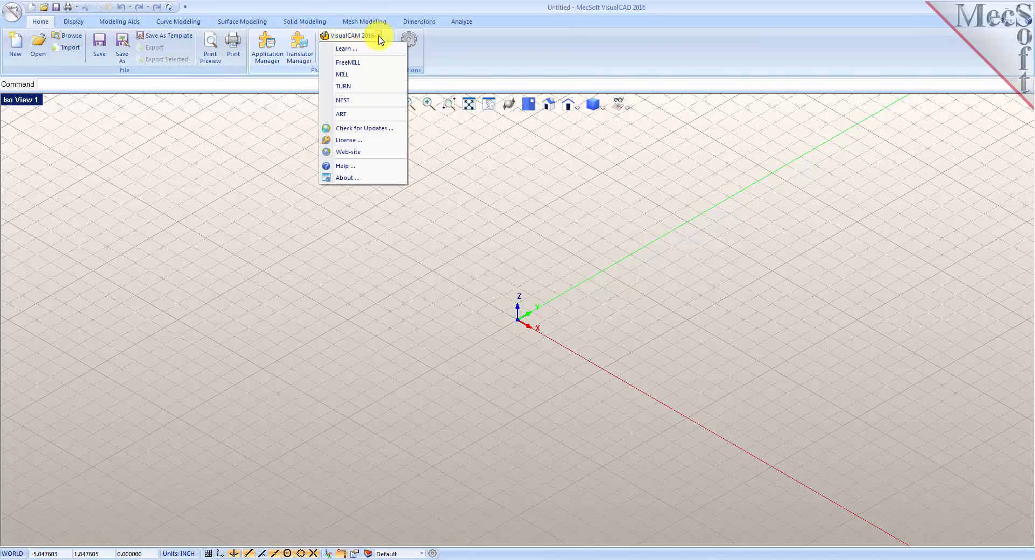
pyautogui.click(365, 114)
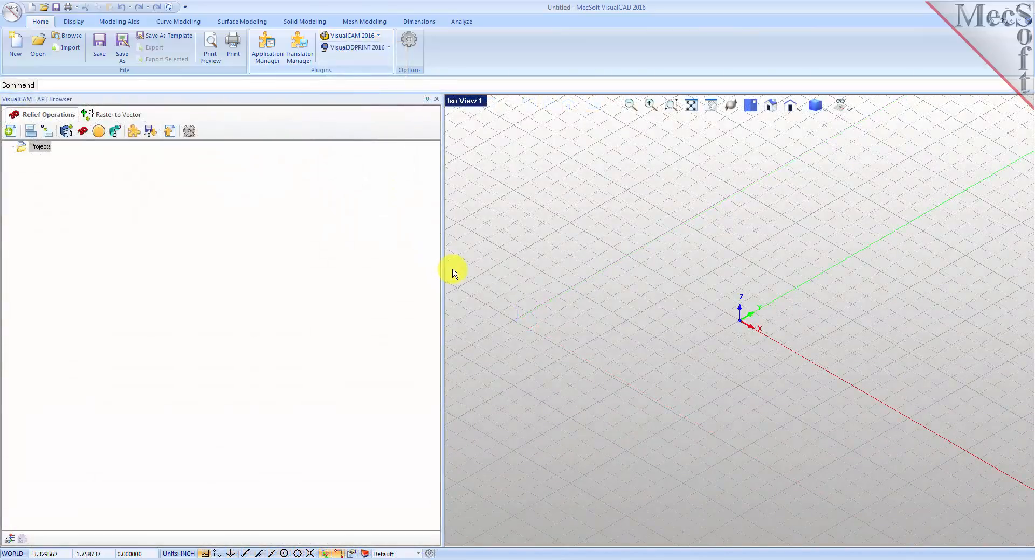
pyautogui.moveTo(443, 266); pyautogui.dragTo(234, 265)
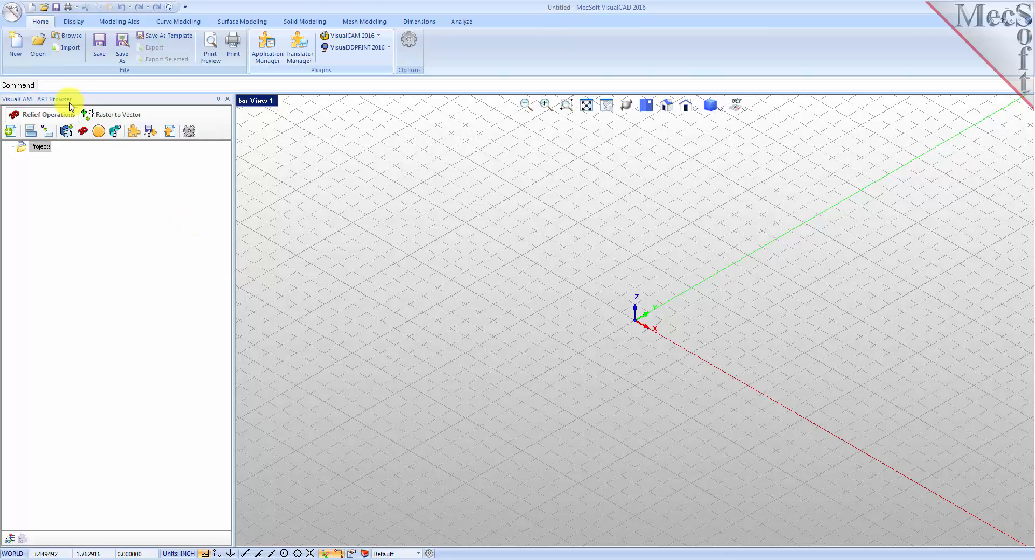
pyautogui.moveTo(231, 334); pyautogui.dragTo(211, 334)
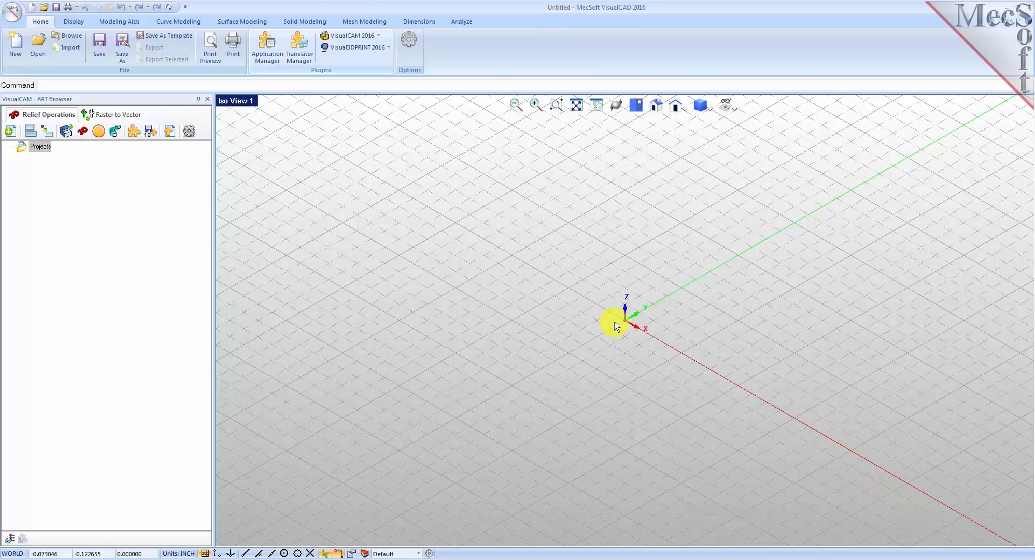
# Open the part file ARTQuickStartTutorial.vcp from the QuickStart folder and show it in an isometric view
pyautogui.click(13, 13)
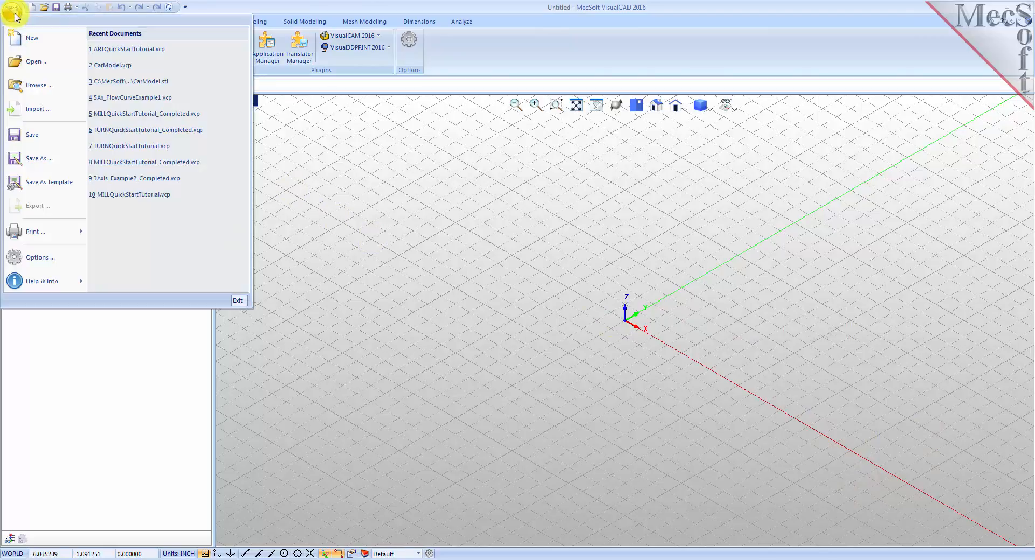
pyautogui.click(40, 65)
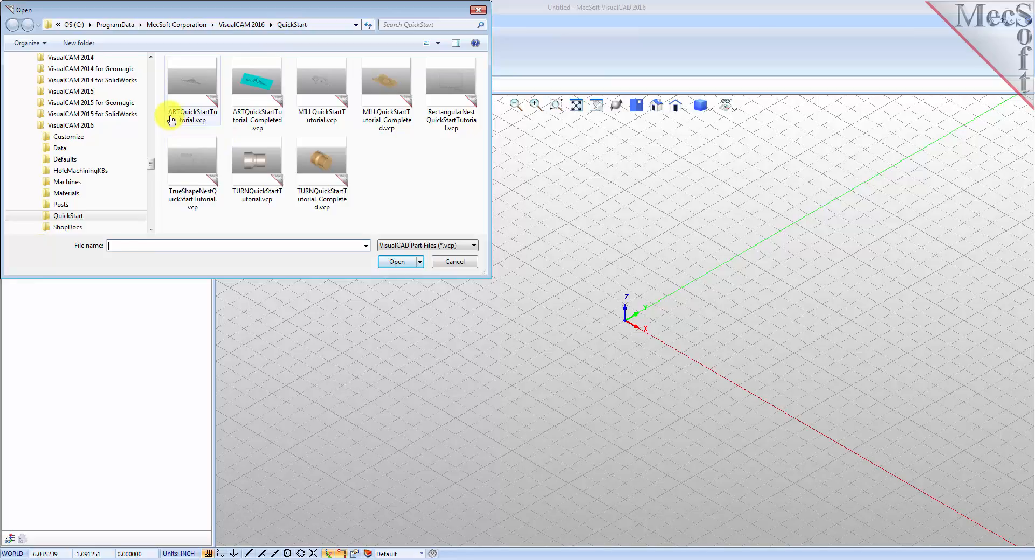
pyautogui.doubleClick(208, 118)
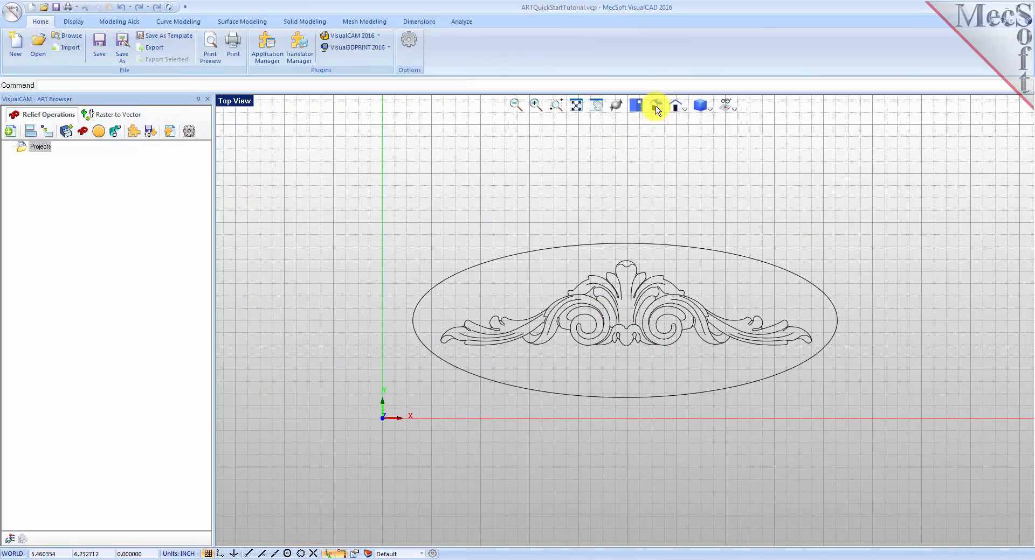
pyautogui.click(656, 107)
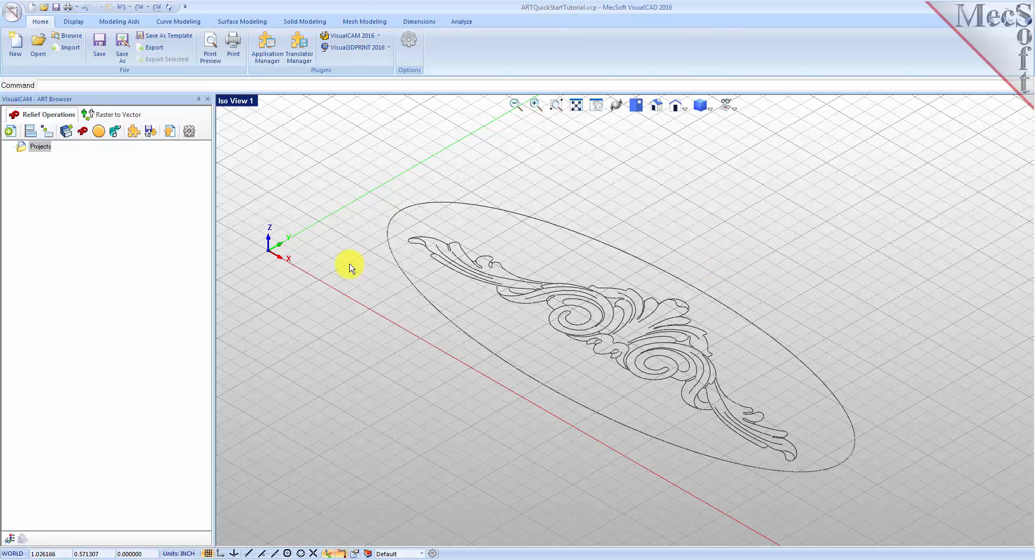
pyautogui.moveTo(488, 367); pyautogui.dragTo(532, 384, button='right')
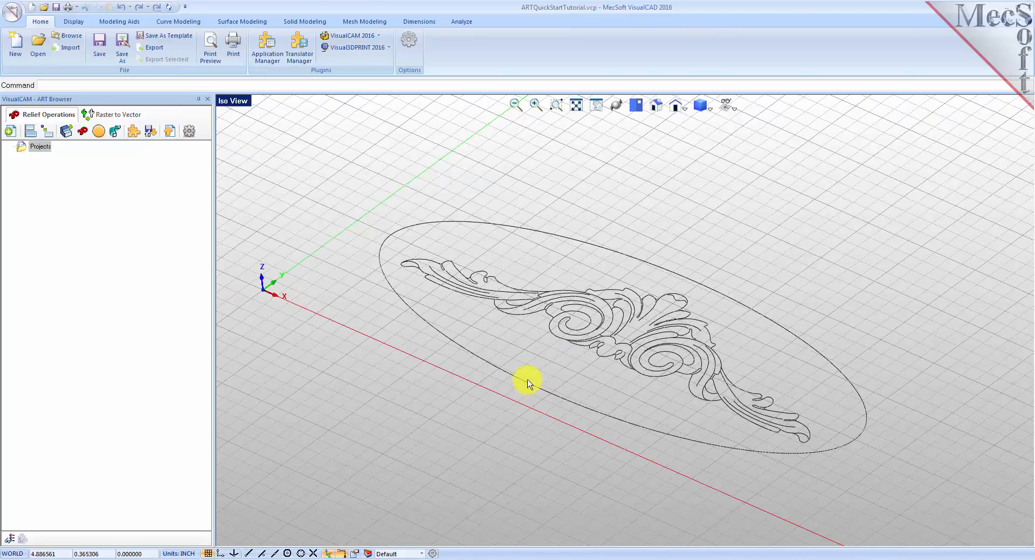
# Generate a new ART project with length 4, width 10 and a fine resolution of 150 dots per inch
pyautogui.click(10, 132)
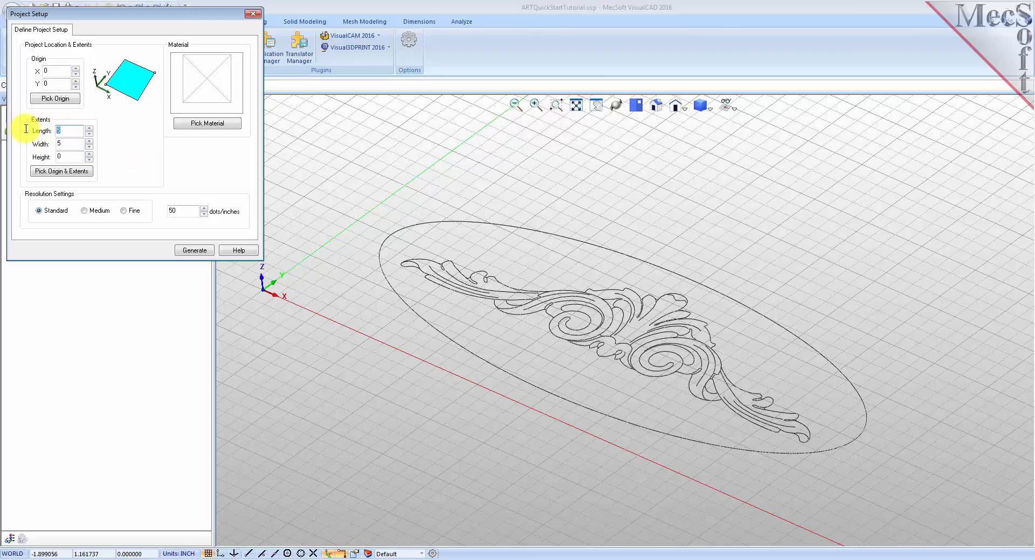
pyautogui.write('4')
pyautogui.press('Tab')
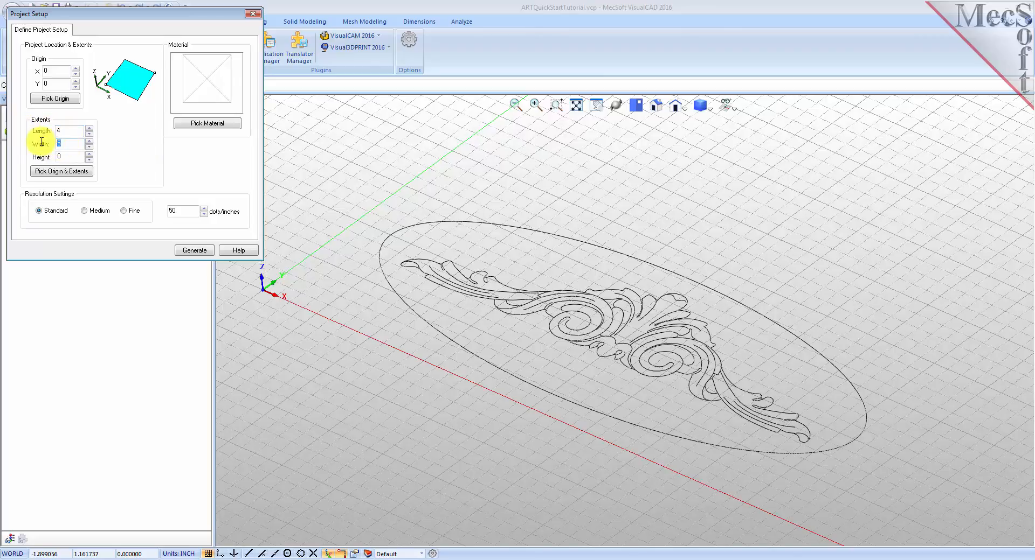
pyautogui.write('10')
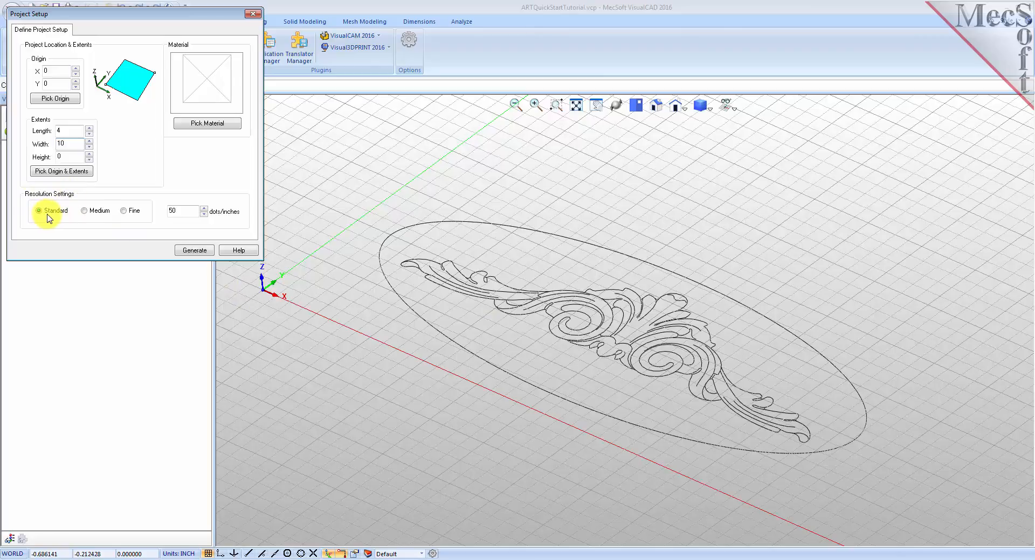
pyautogui.doubleClick(171, 211)
pyautogui.write('15')
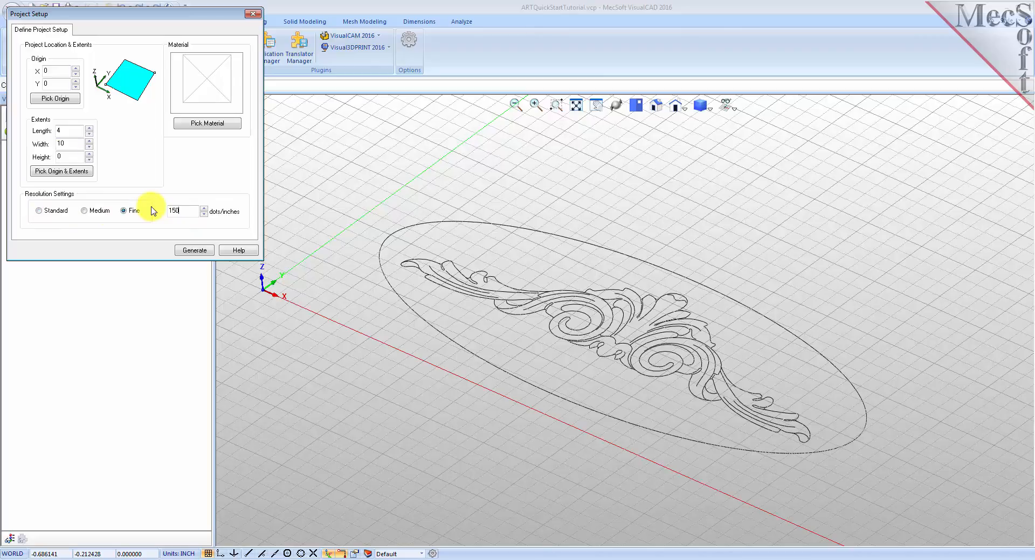
pyautogui.click(195, 250)
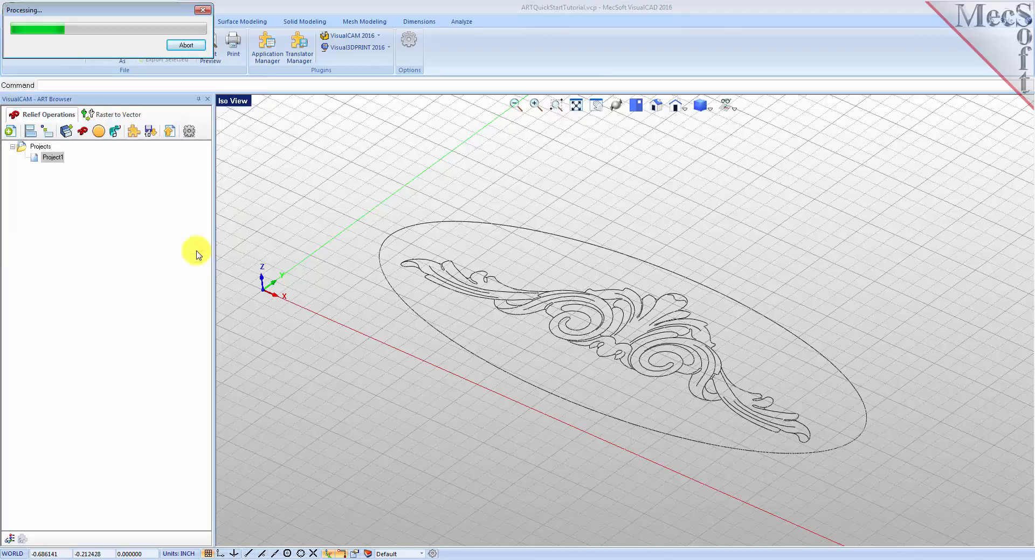
pyautogui.click(49, 158)
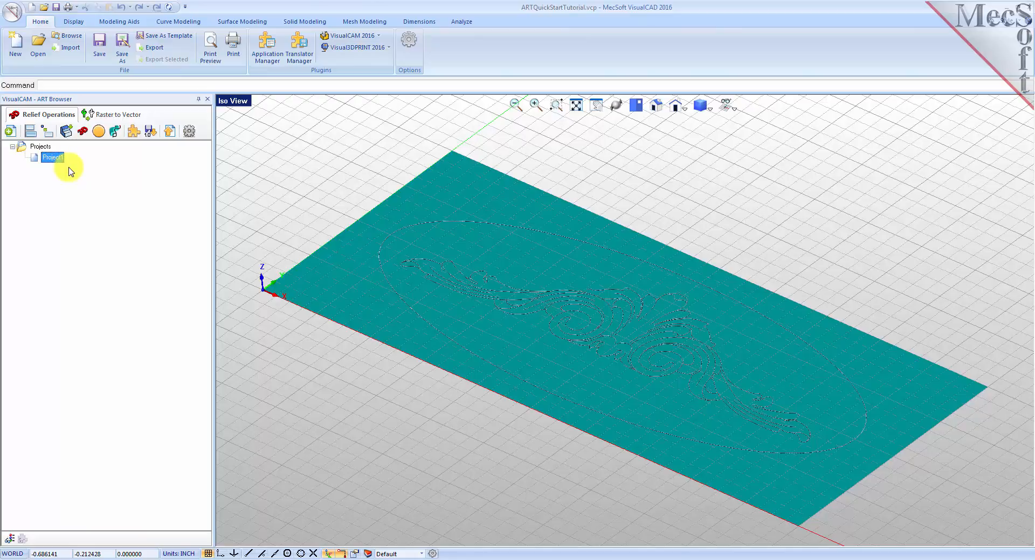
pyautogui.rightClick(58, 158)
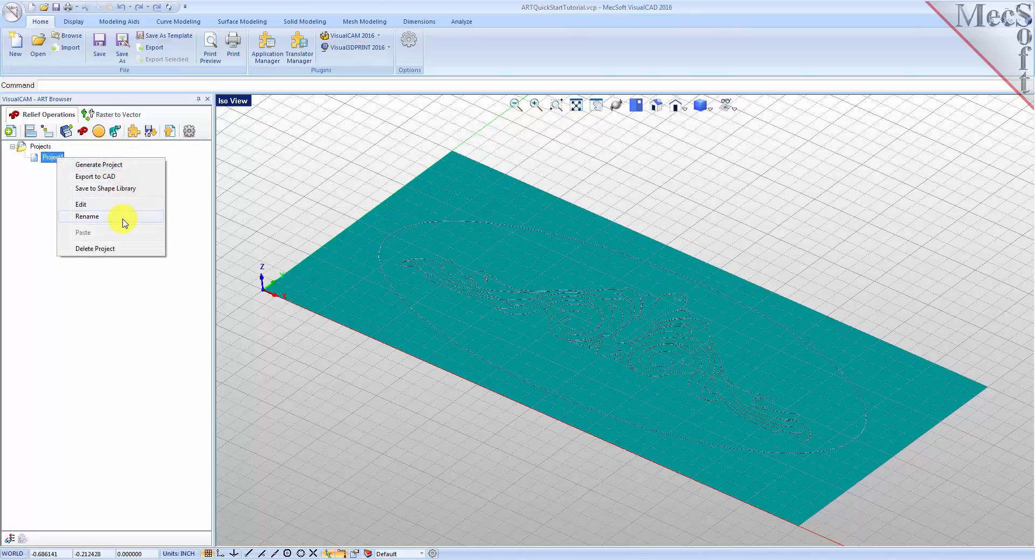
pyautogui.click(180, 217)
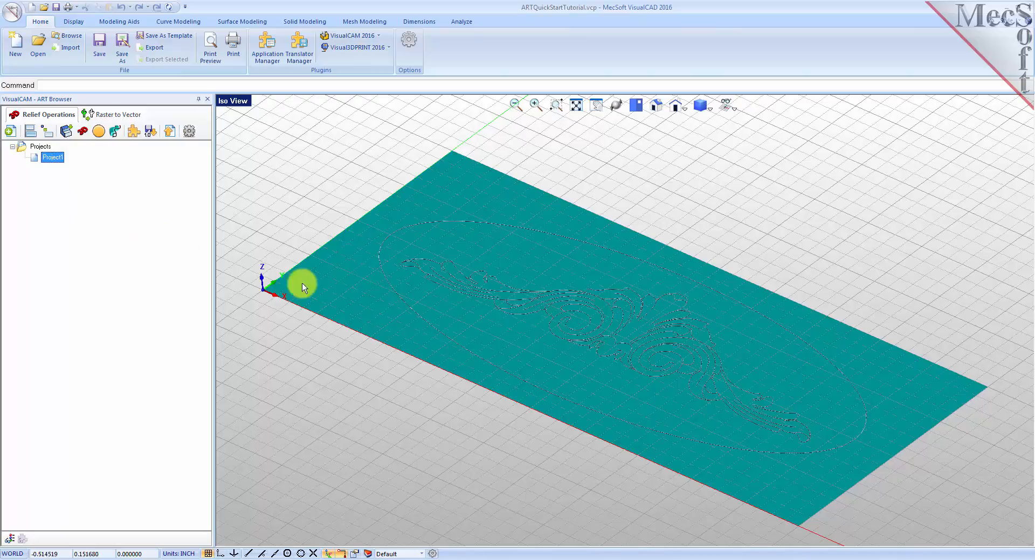
pyautogui.moveTo(510, 352); pyautogui.dragTo(531, 355, button='middle')
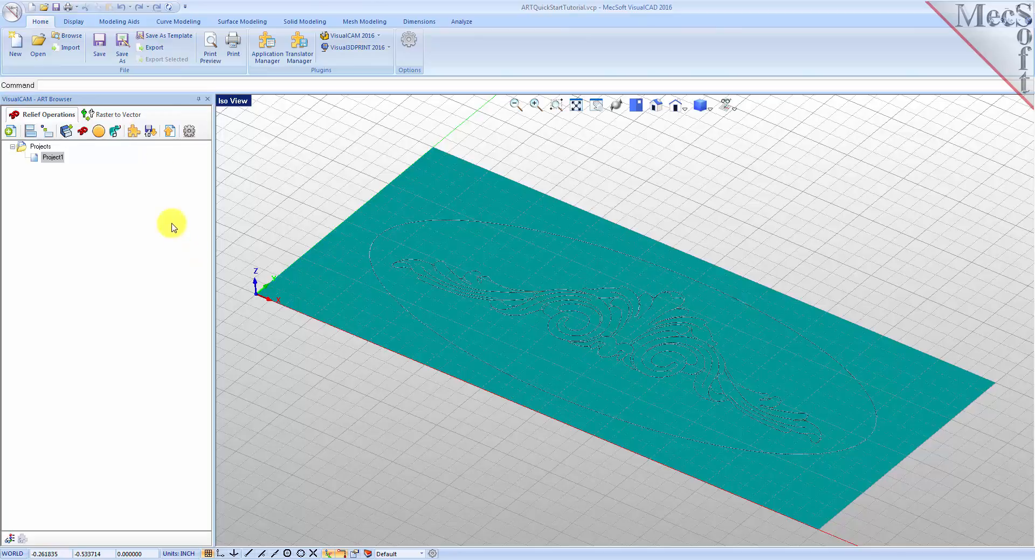
# Set up a sweep operation of type Add with cross-section scale 1 and a convex arc profile of about 0.25 radius
pyautogui.click(116, 133)
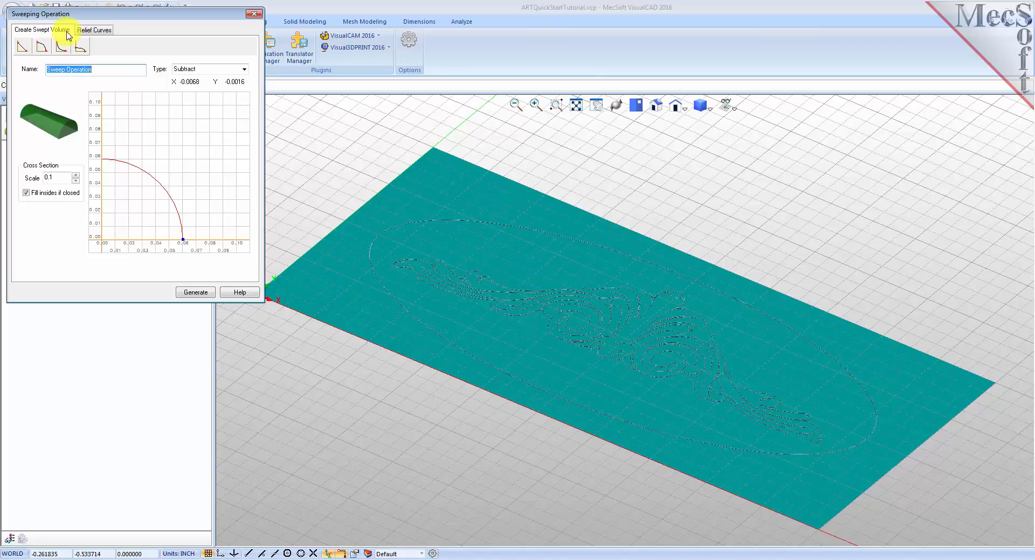
pyautogui.click(41, 49)
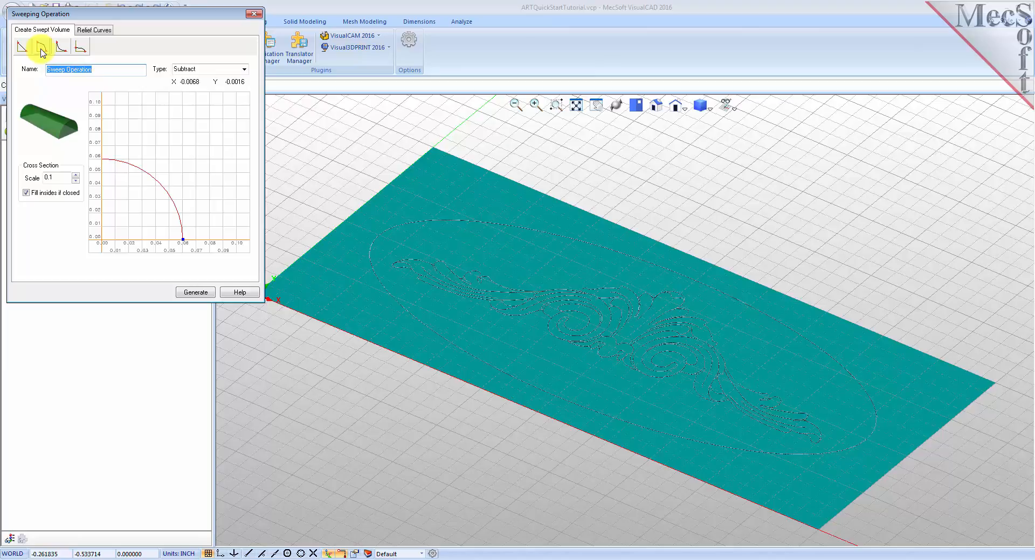
pyautogui.click(244, 69)
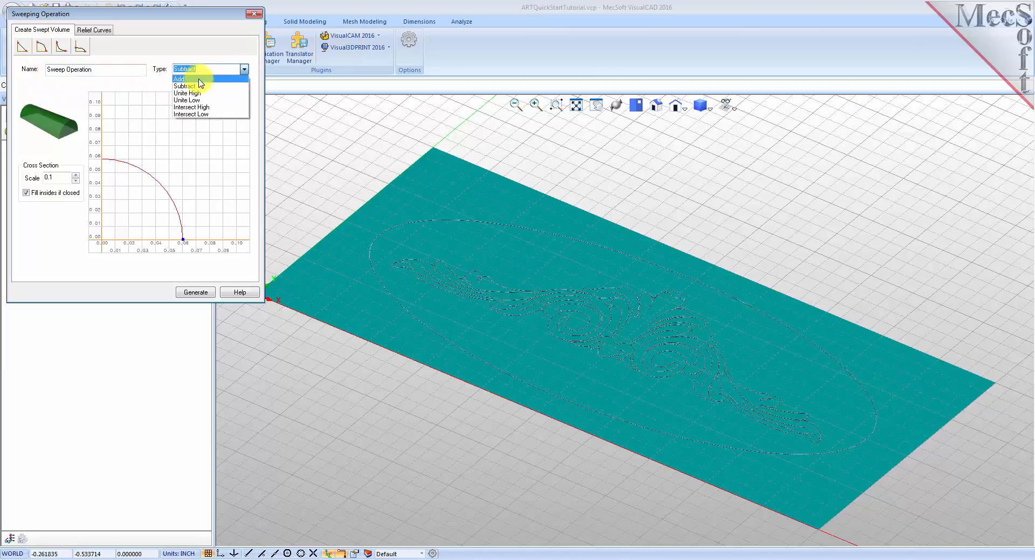
pyautogui.click(198, 79)
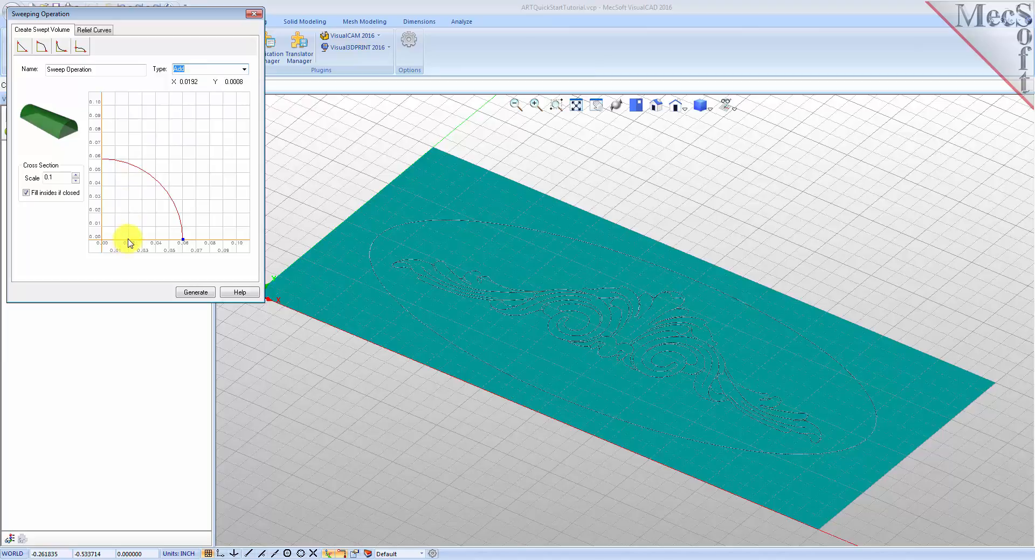
pyautogui.doubleClick(54, 177)
pyautogui.write('1')
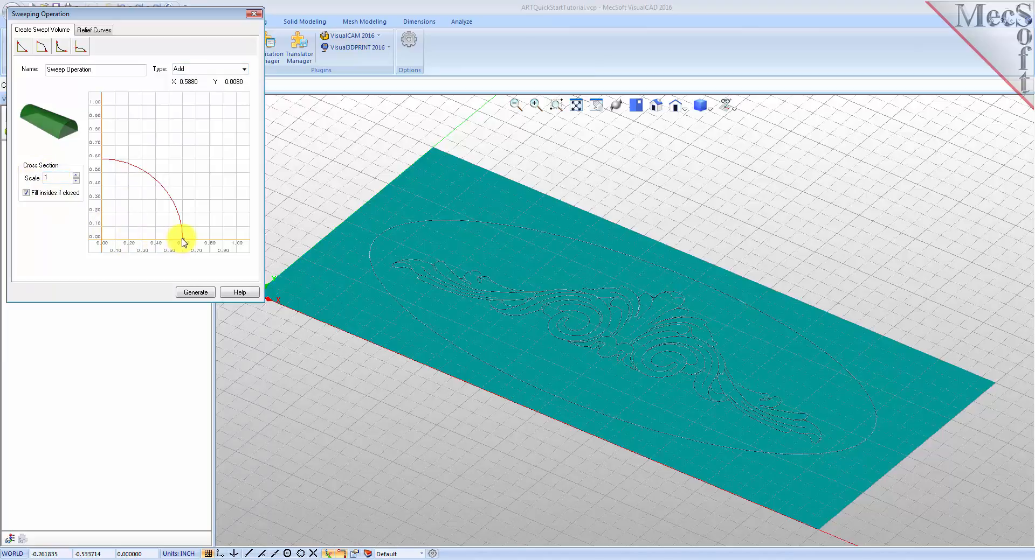
pyautogui.moveTo(183, 239); pyautogui.dragTo(132, 241)
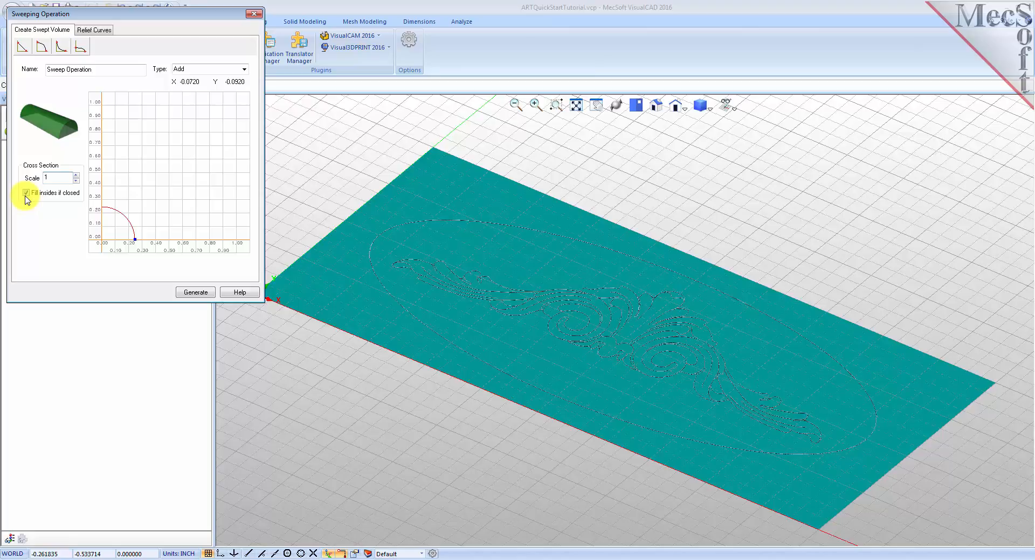
# Generate the sweep using the outer ellipse as its border curve, and turn off the transform gizmo
pyautogui.click(91, 30)
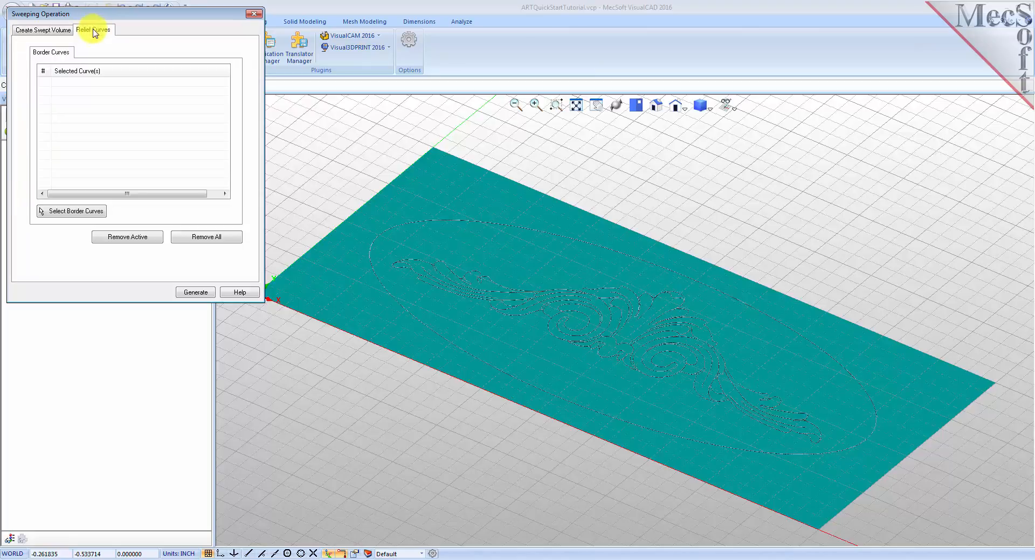
pyautogui.click(78, 212)
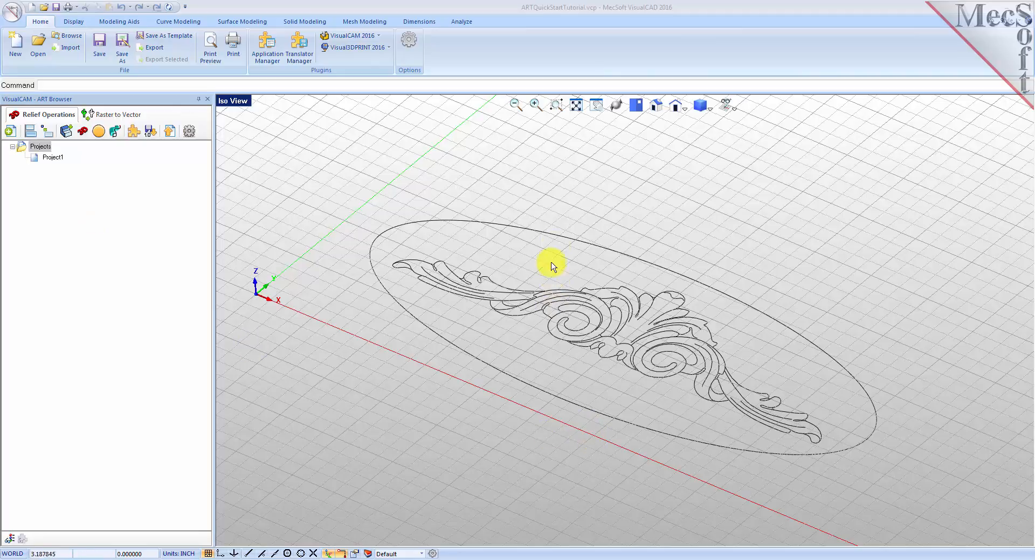
pyautogui.click(549, 237)
pyautogui.rightClick(543, 244)
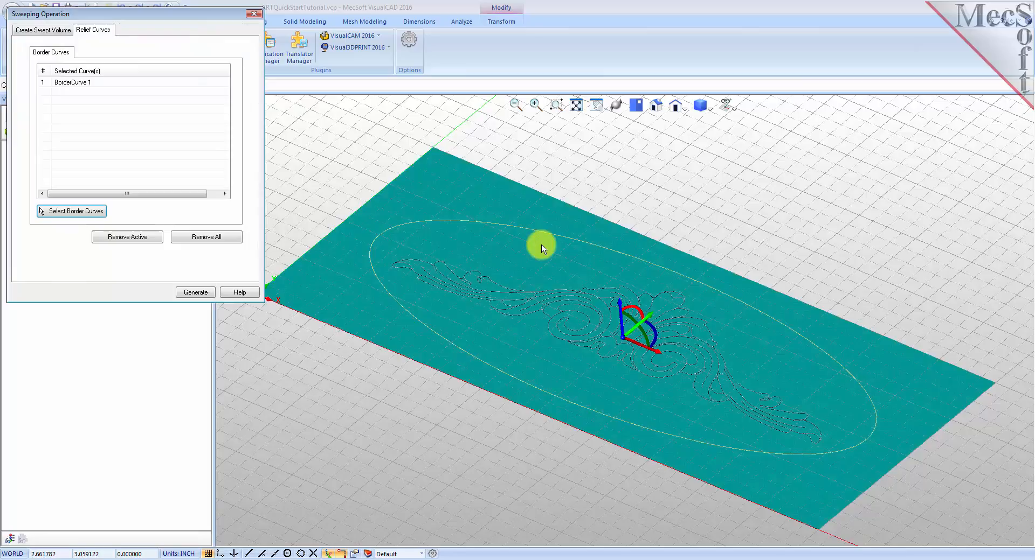
pyautogui.click(68, 84)
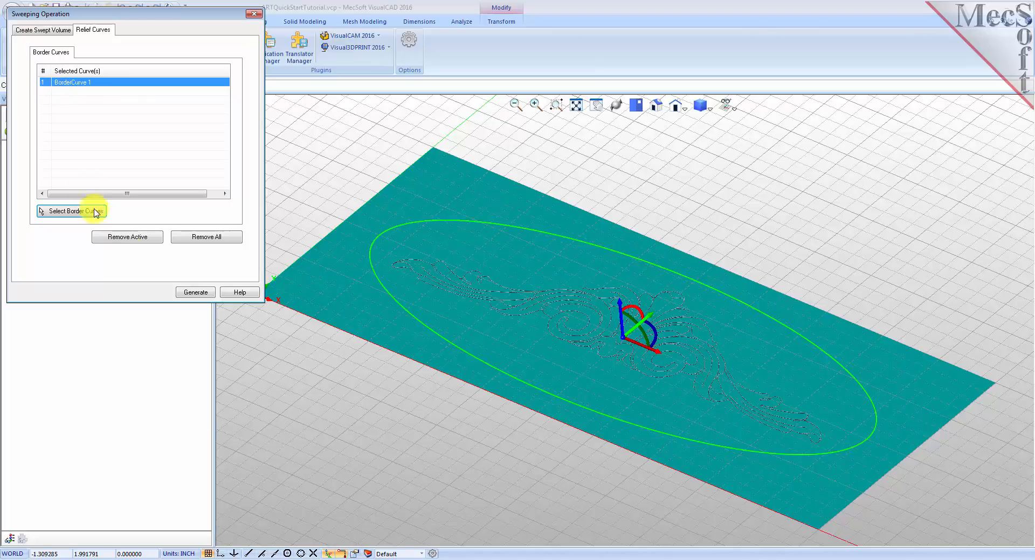
pyautogui.click(189, 293)
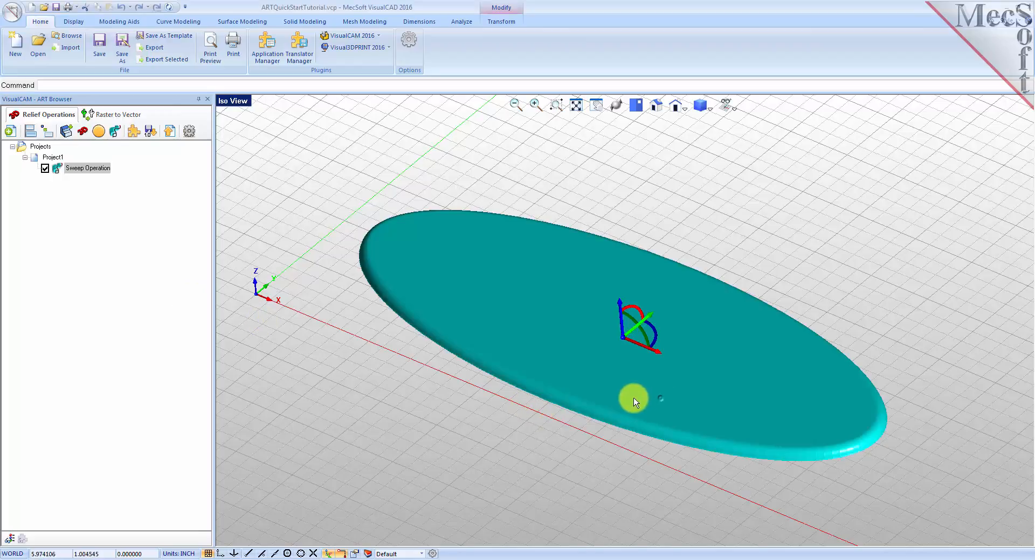
pyautogui.moveTo(624, 401); pyautogui.dragTo(659, 401, button='right')
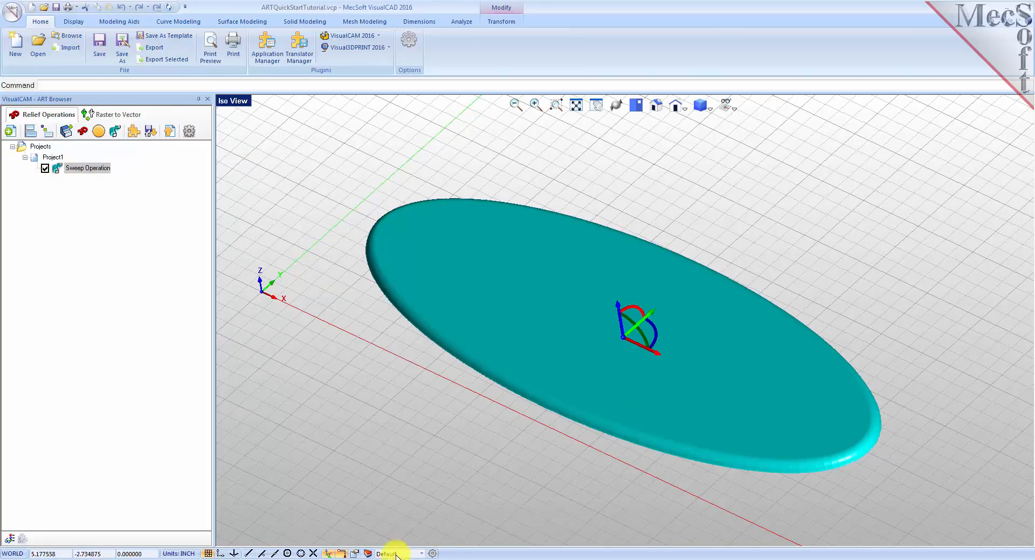
pyautogui.click(351, 555)
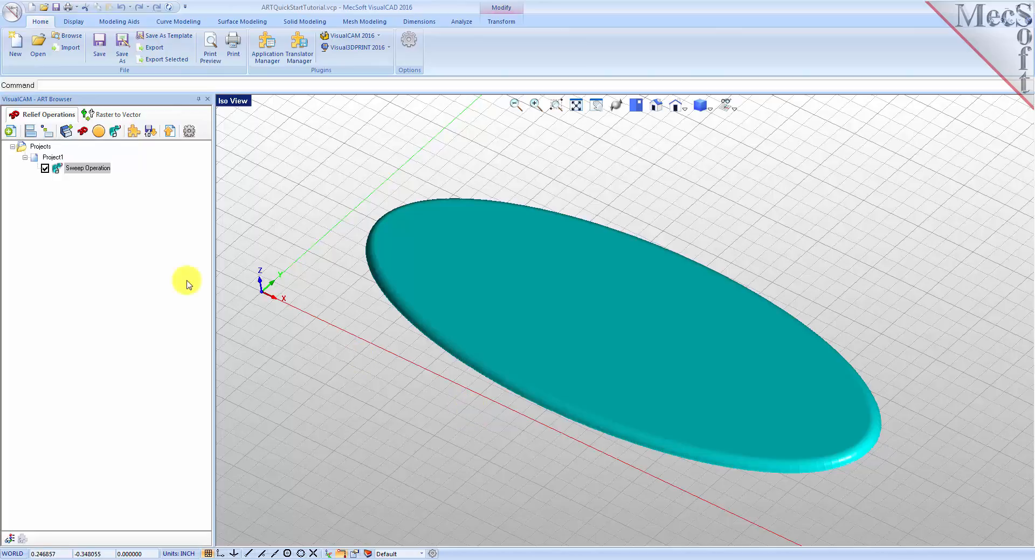
# Set up a puffing operation of type Add with the round arc profile
pyautogui.click(59, 174)
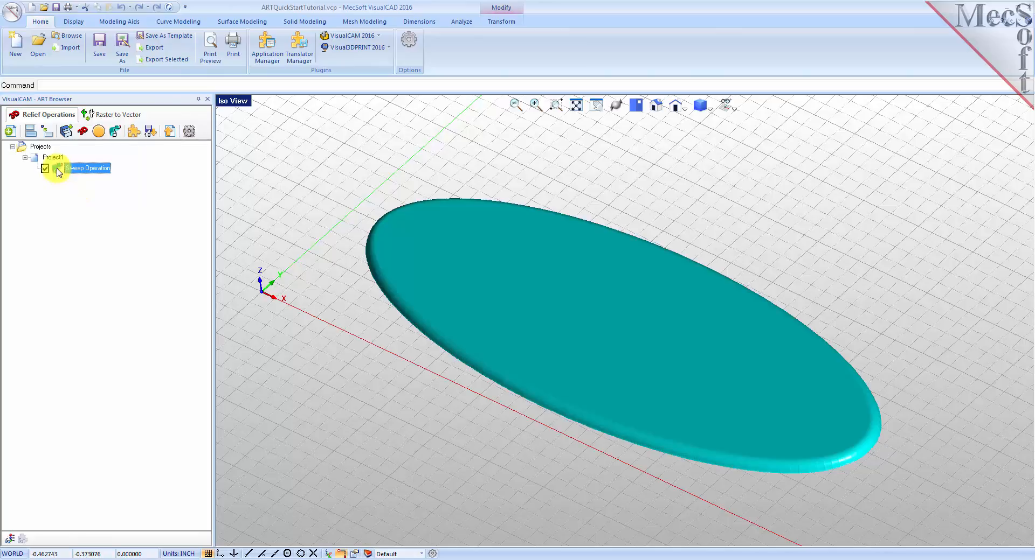
pyautogui.click(99, 131)
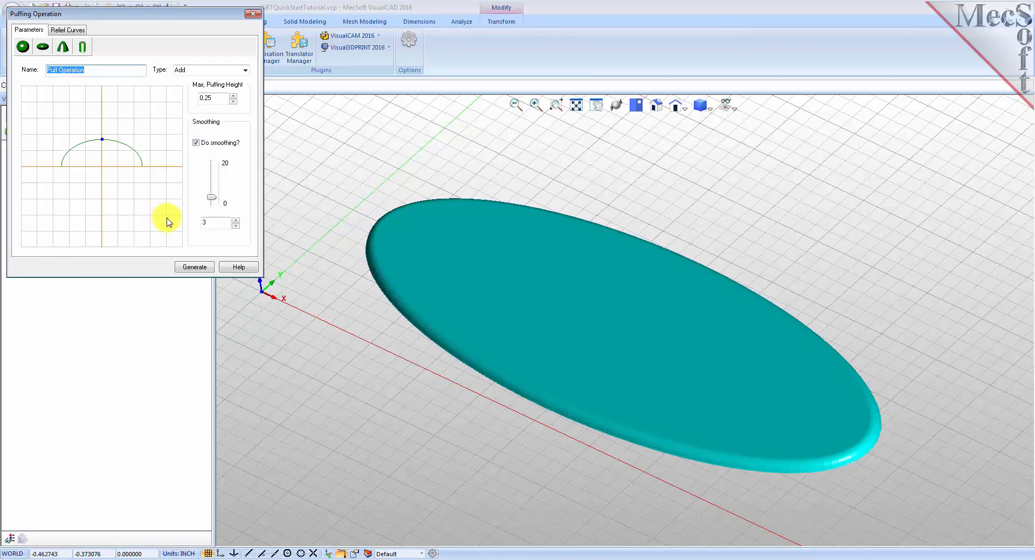
pyautogui.click(22, 47)
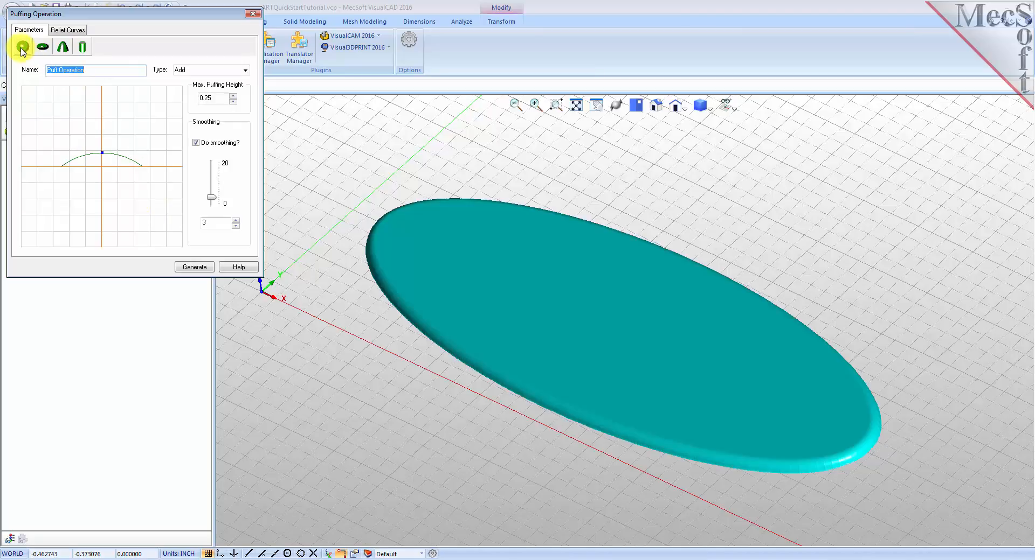
pyautogui.click(245, 70)
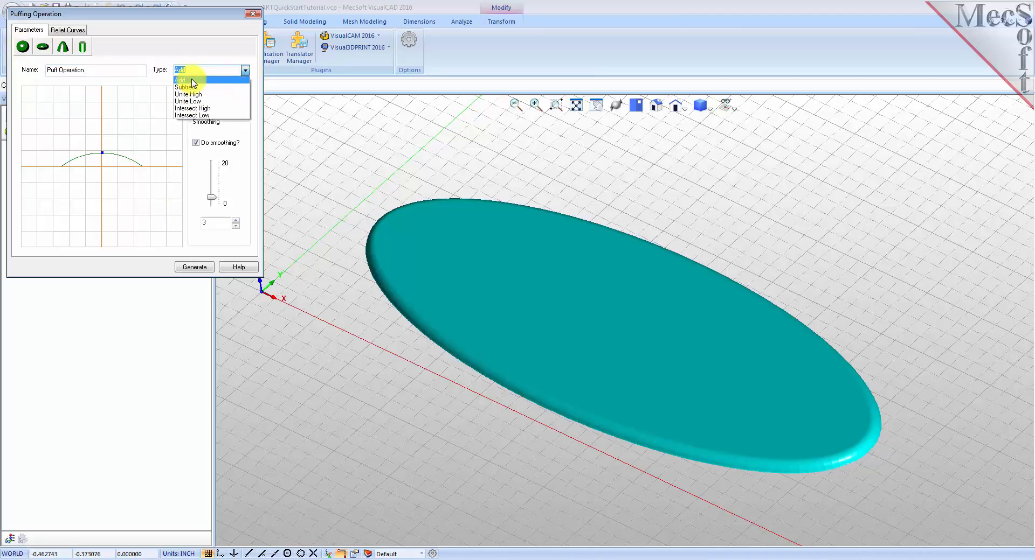
pyautogui.click(193, 81)
# Set the maximum puffing height to 0.5, raise the midpoint of the arc profile and set smoothing to 6
pyautogui.doubleClick(200, 99)
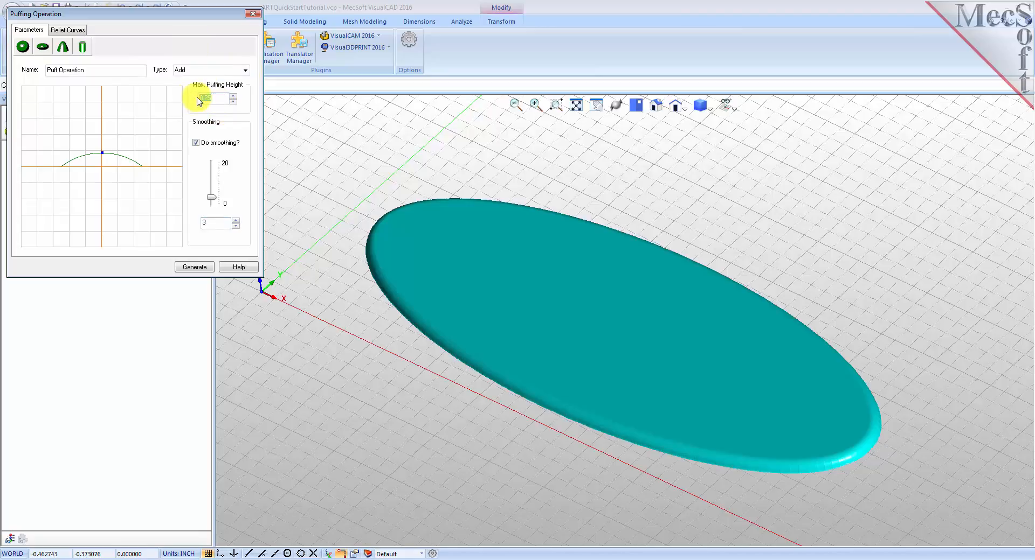
pyautogui.write('0')
pyautogui.moveTo(102, 153)
pyautogui.mouseDown()
pyautogui.moveTo(104, 99)
pyautogui.moveTo(106, 144)
pyautogui.mouseUp()
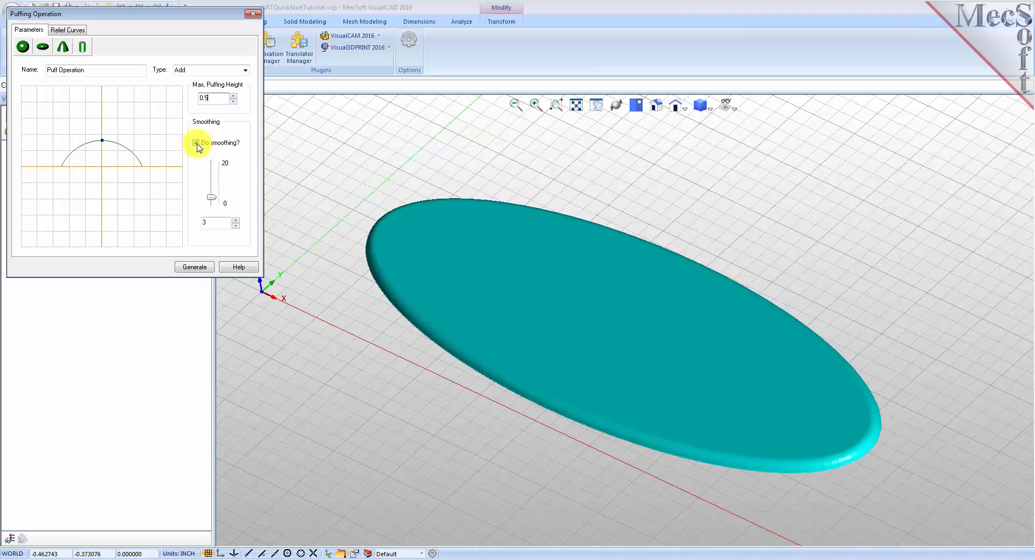
pyautogui.click(214, 190)
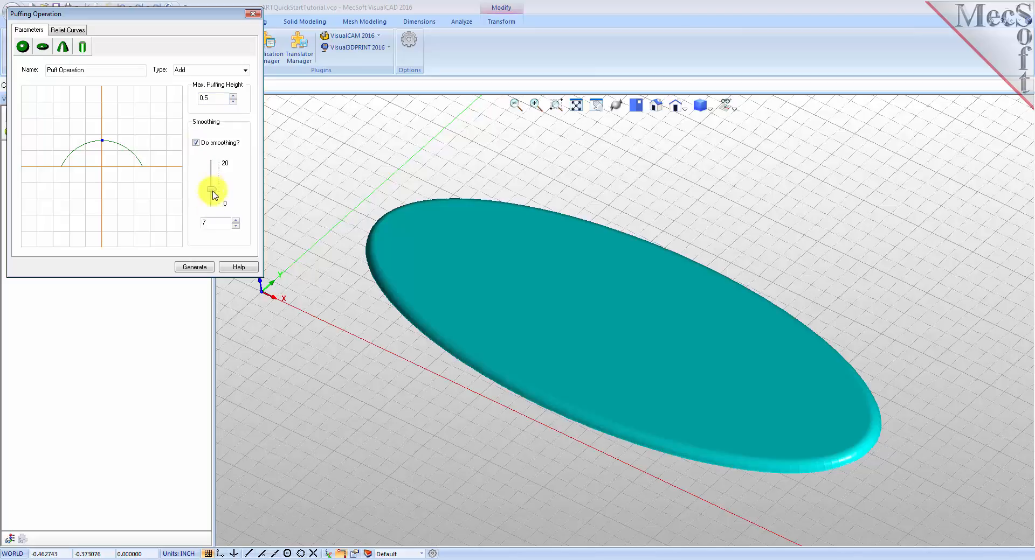
pyautogui.click(236, 226)
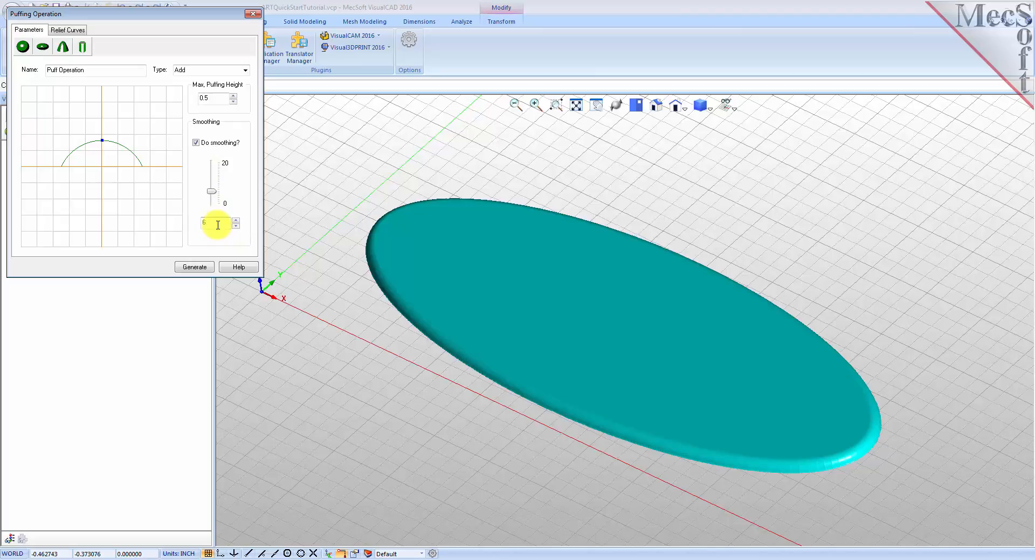
# Replace the puff operation's ellipse border curve with the outer outline of the ornament
pyautogui.click(66, 30)
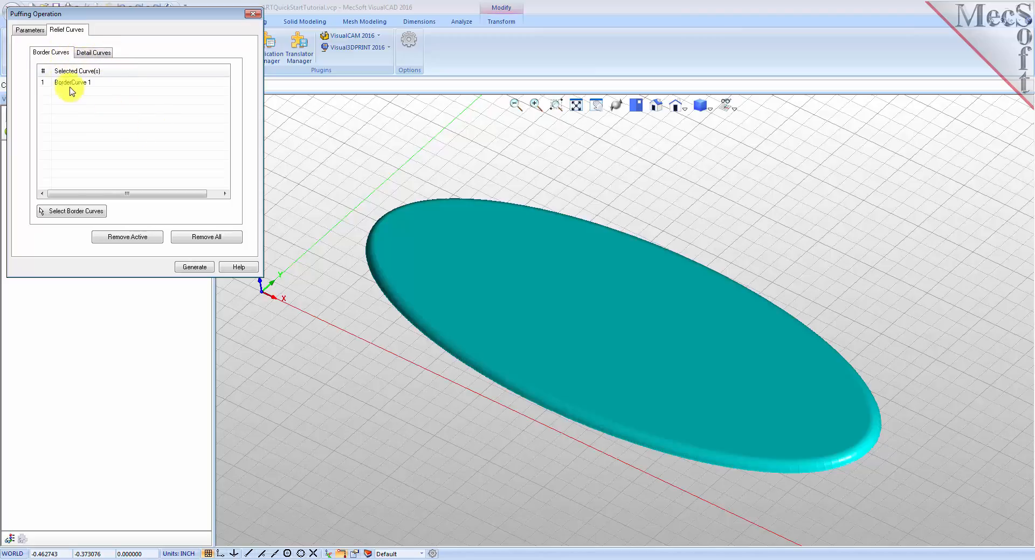
pyautogui.click(48, 84)
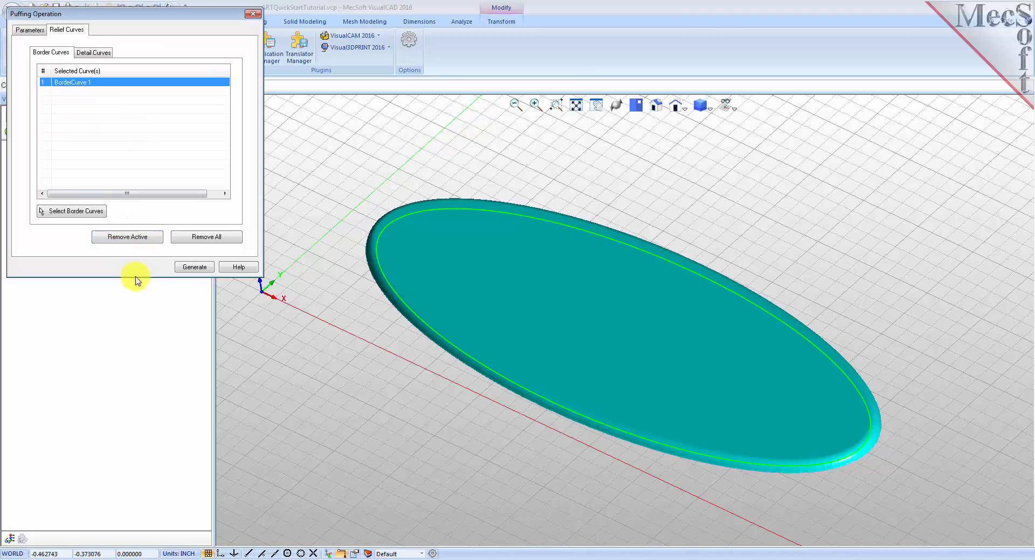
pyautogui.click(146, 243)
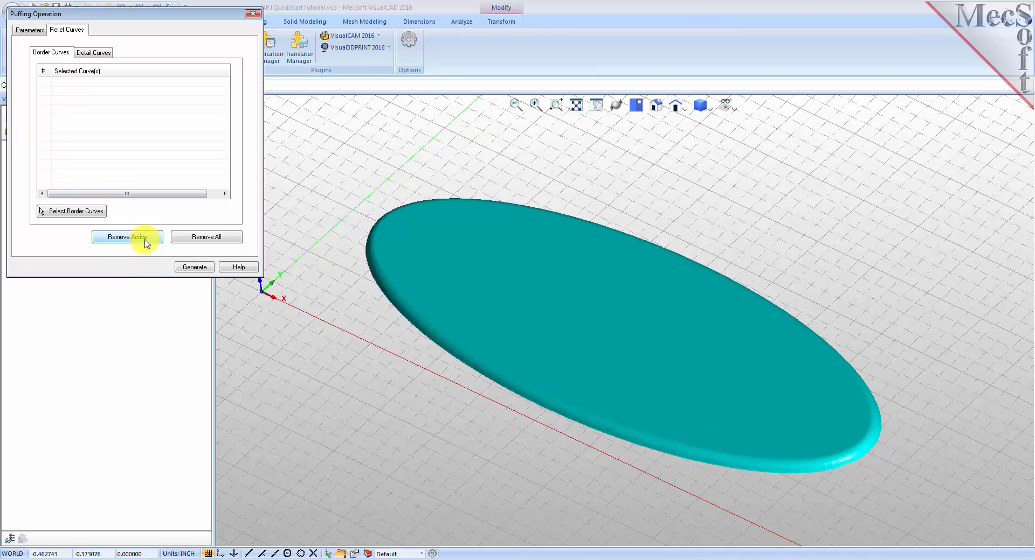
pyautogui.click(94, 213)
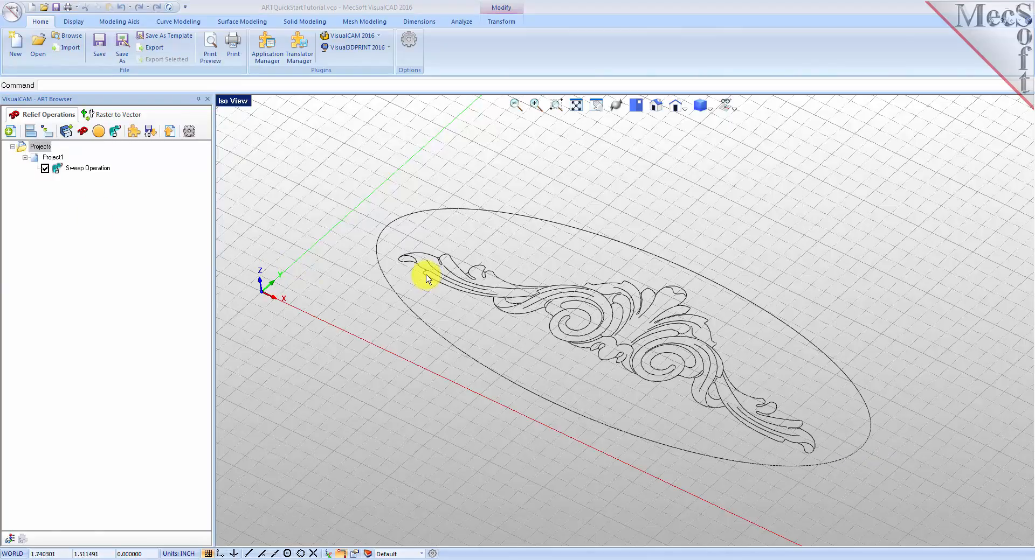
pyautogui.click(500, 283)
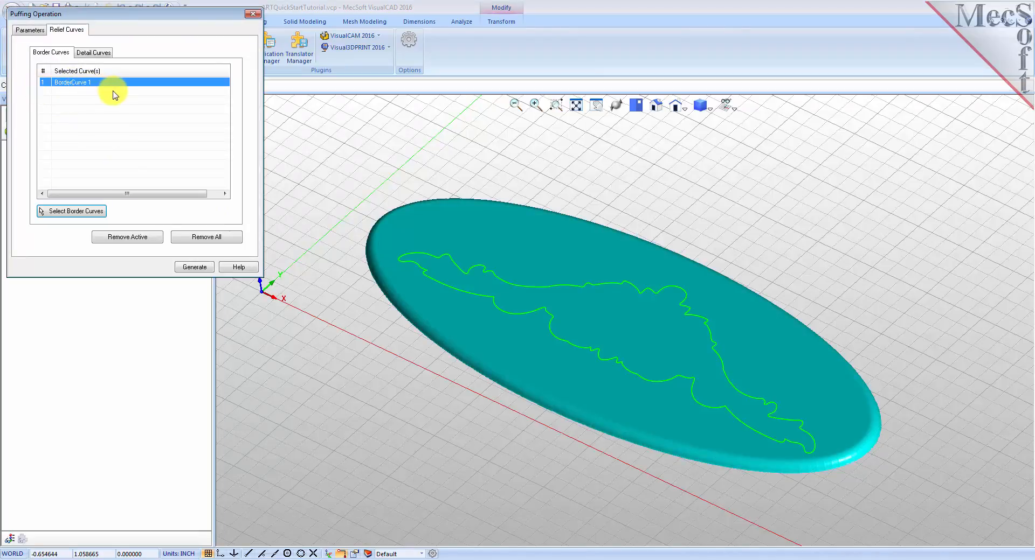
# Add all inner ornament curves as the puff's detail curves, leaving out the ornament's outer outline
pyautogui.click(96, 54)
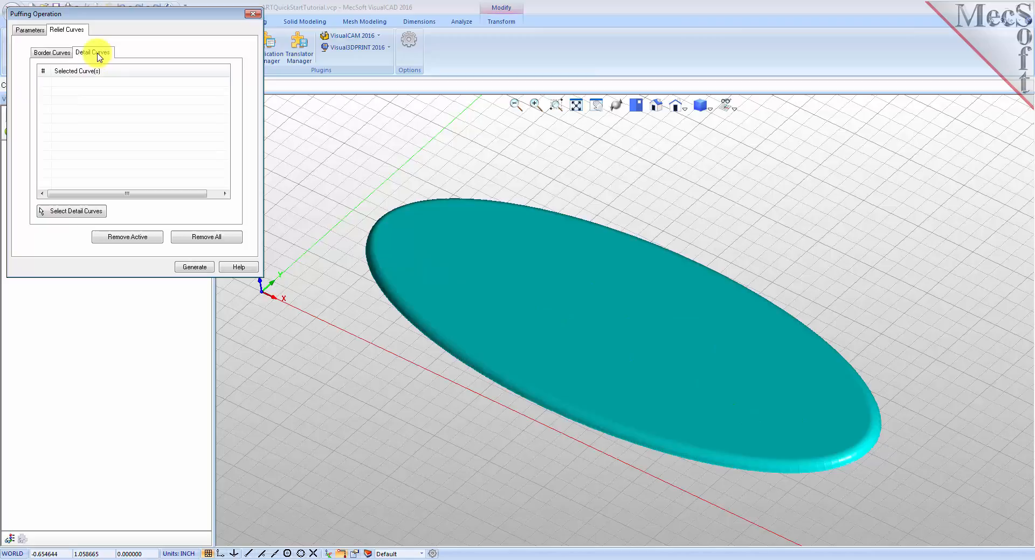
pyautogui.click(85, 212)
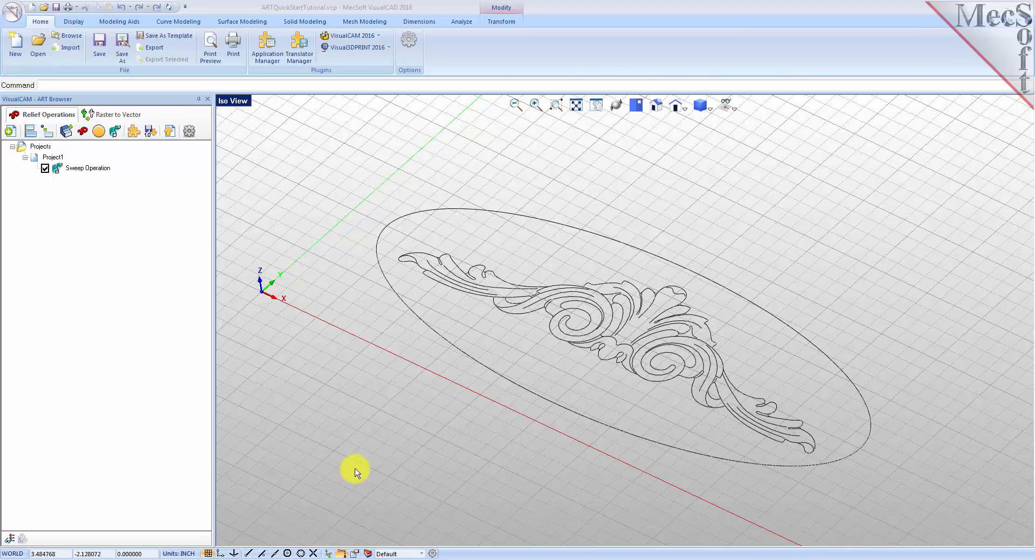
pyautogui.moveTo(354, 472); pyautogui.dragTo(847, 235)
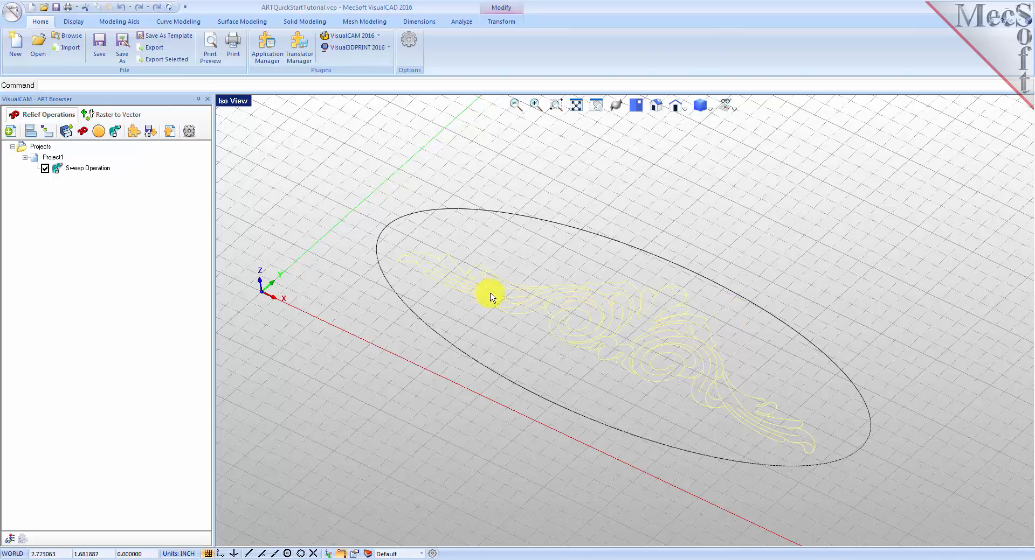
pyautogui.keyDown('ctrl'); pyautogui.click(505, 285); pyautogui.keyUp('ctrl')
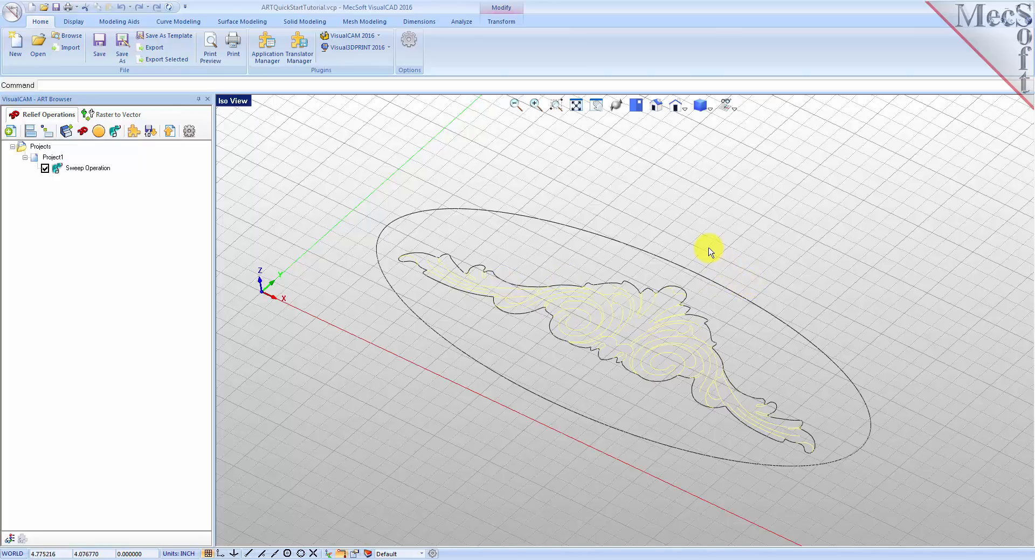
pyautogui.rightClick(511, 339)
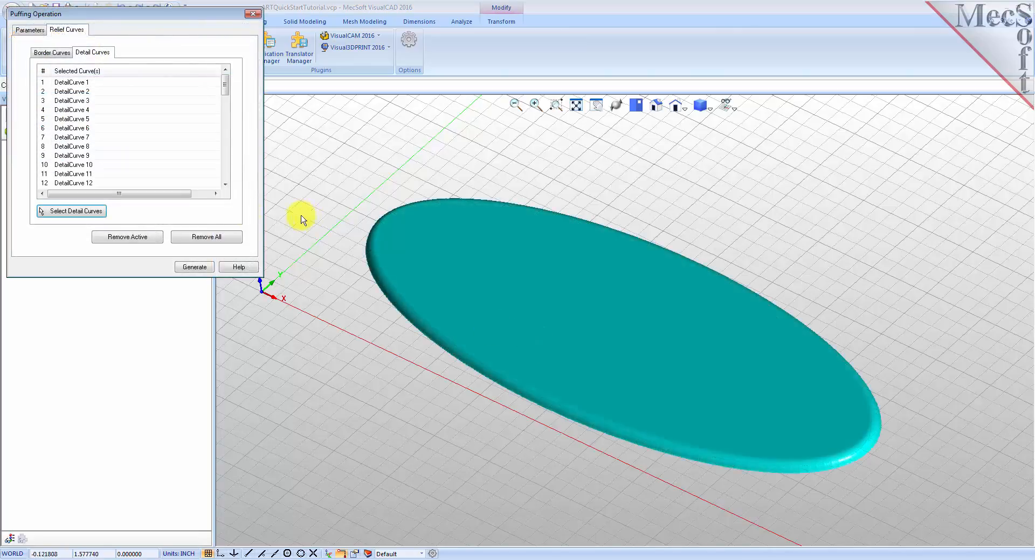
# Highlight individual detail curves from the list to check where they lie in the ornament
pyautogui.click(84, 83)
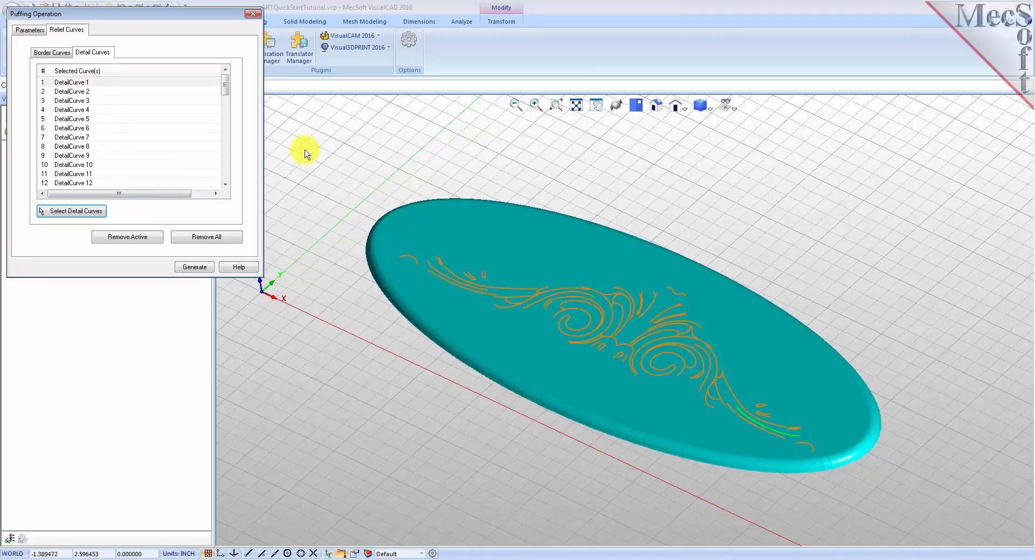
pyautogui.click(85, 93)
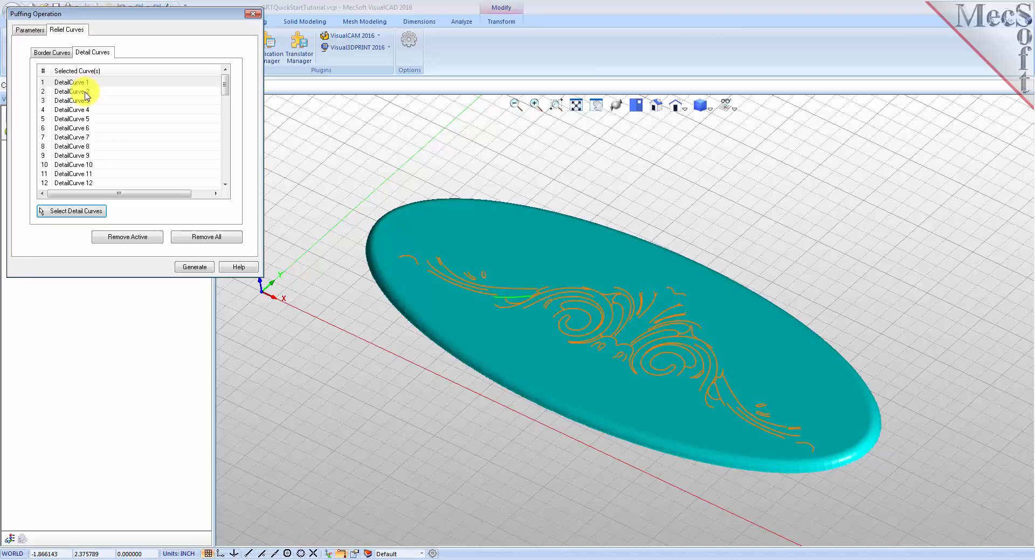
pyautogui.click(84, 101)
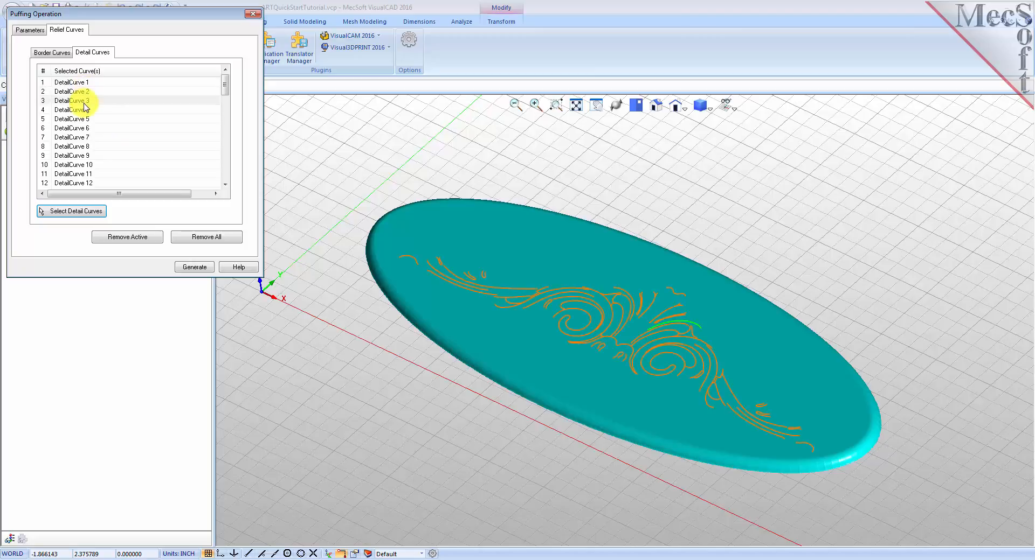
pyautogui.keyDown('ctrl'); pyautogui.click(85, 109); pyautogui.keyUp('ctrl')
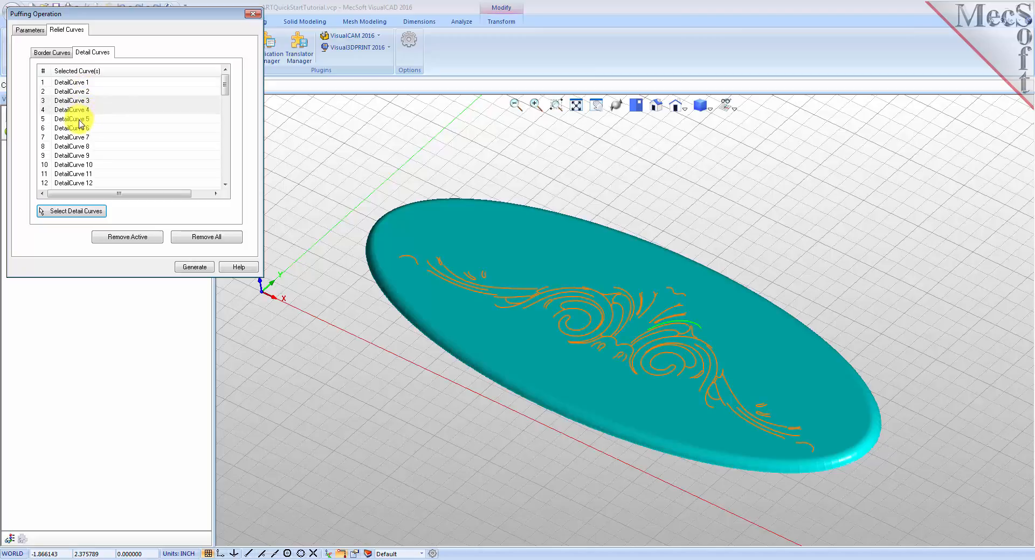
pyautogui.keyDown('ctrl'); pyautogui.click(81, 120); pyautogui.keyUp('ctrl')
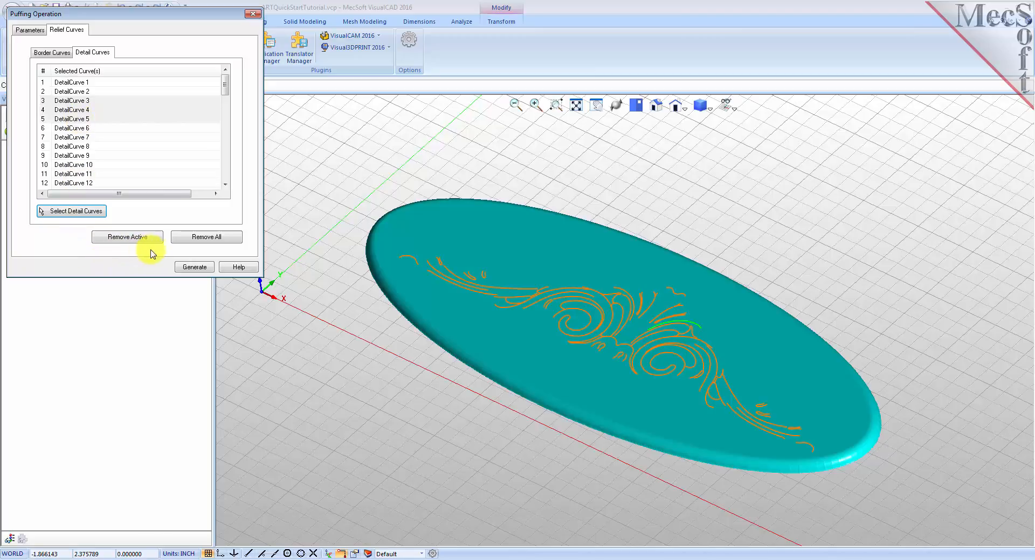
pyautogui.click(92, 86)
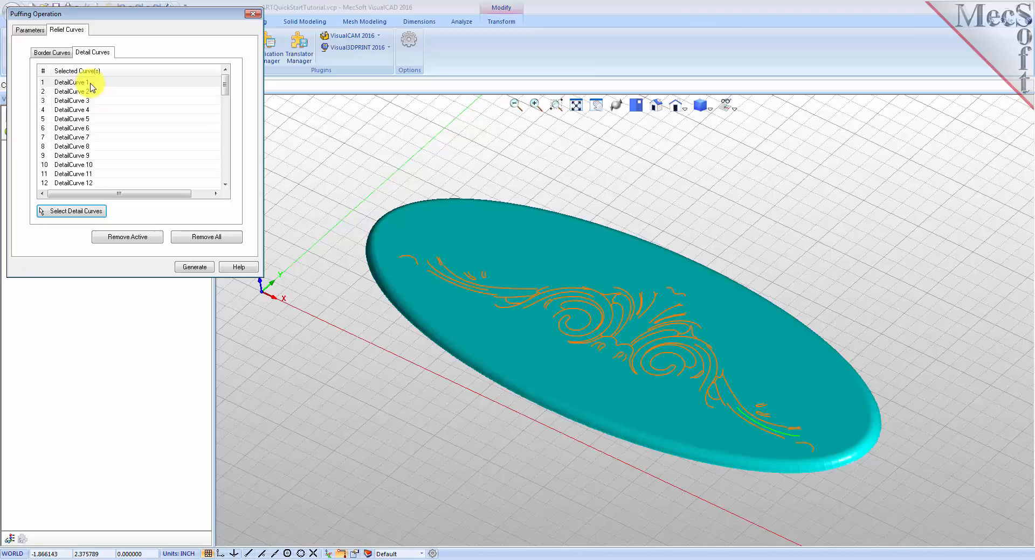
# Generate the puff operation and inspect the ornament relief inside the ellipse from another angle
pyautogui.click(194, 267)
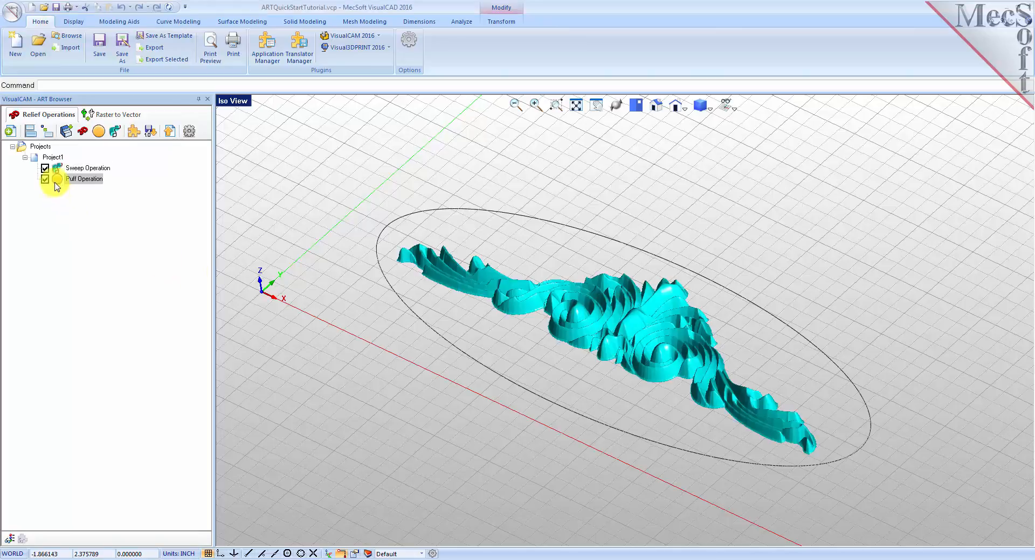
pyautogui.click(56, 181)
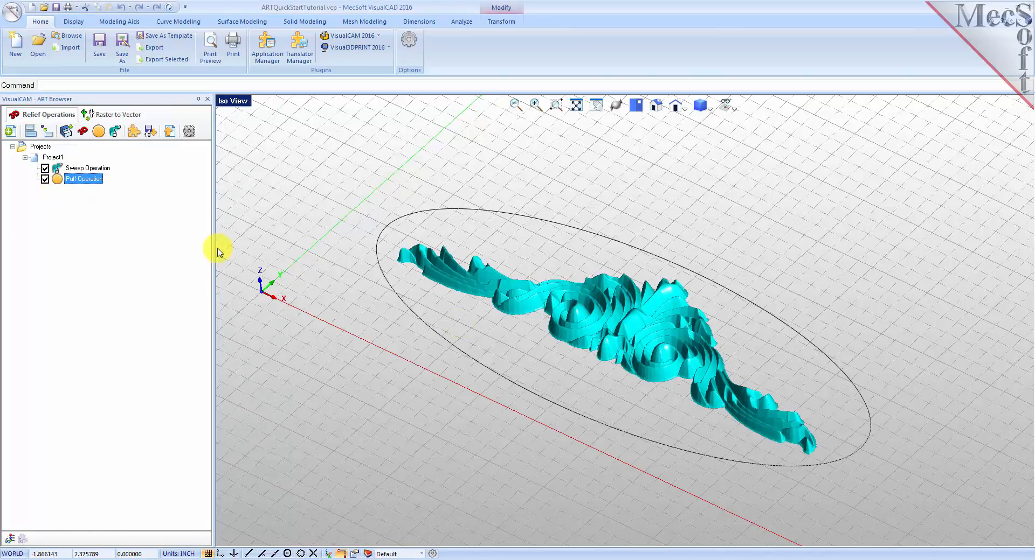
pyautogui.moveTo(603, 388)
pyautogui.mouseDown(button='right')
pyautogui.moveTo(541, 382)
pyautogui.moveTo(584, 386)
pyautogui.moveTo(619, 363)
pyautogui.moveTo(640, 364)
pyautogui.moveTo(620, 395)
pyautogui.mouseUp(button='right')
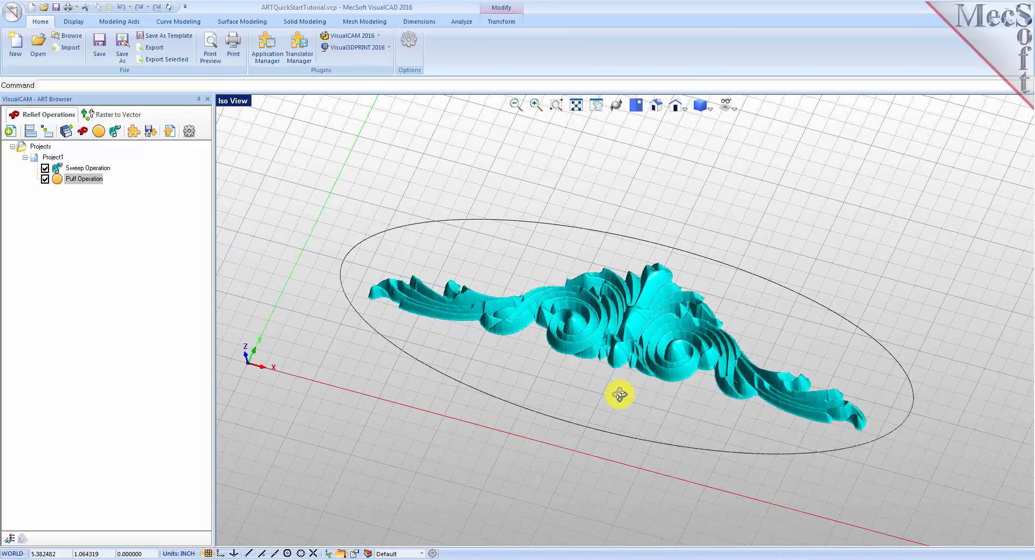
pyautogui.moveTo(619, 395); pyautogui.dragTo(608, 395, button='right')
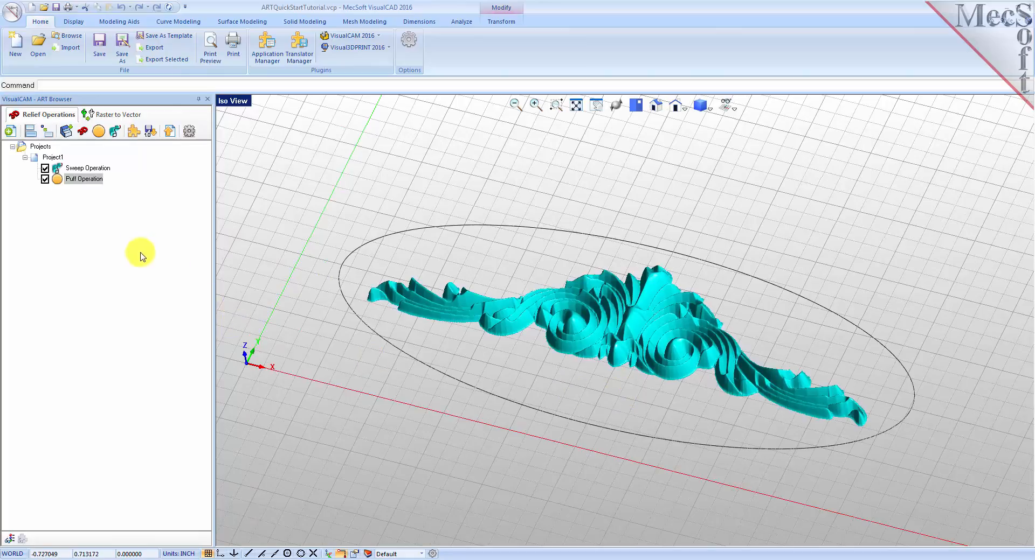
# Start a 3D relief operation from Texture.jpg, set its type to Add and invert black and white
pyautogui.click(59, 181)
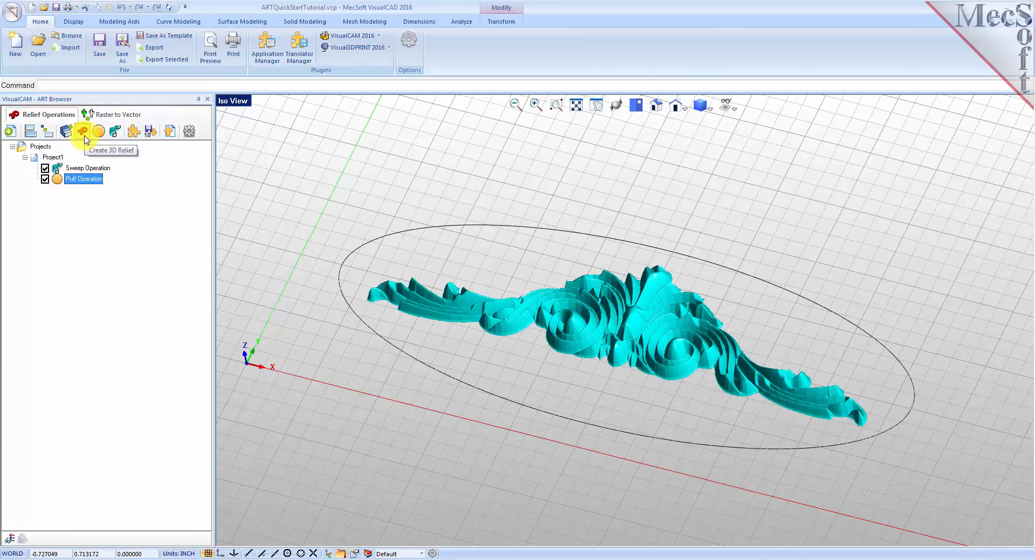
pyautogui.click(83, 135)
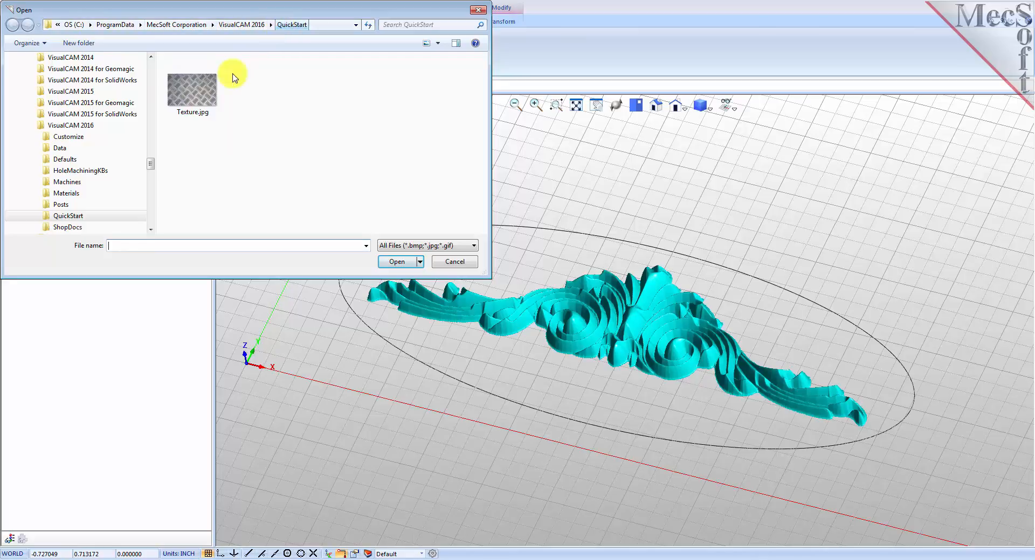
pyautogui.doubleClick(202, 107)
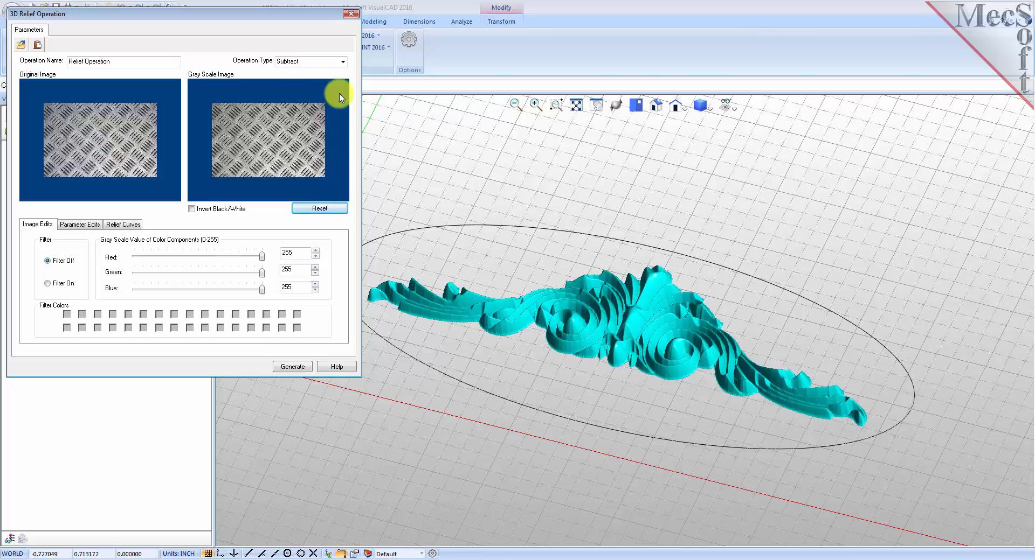
pyautogui.click(343, 61)
pyautogui.click(287, 72)
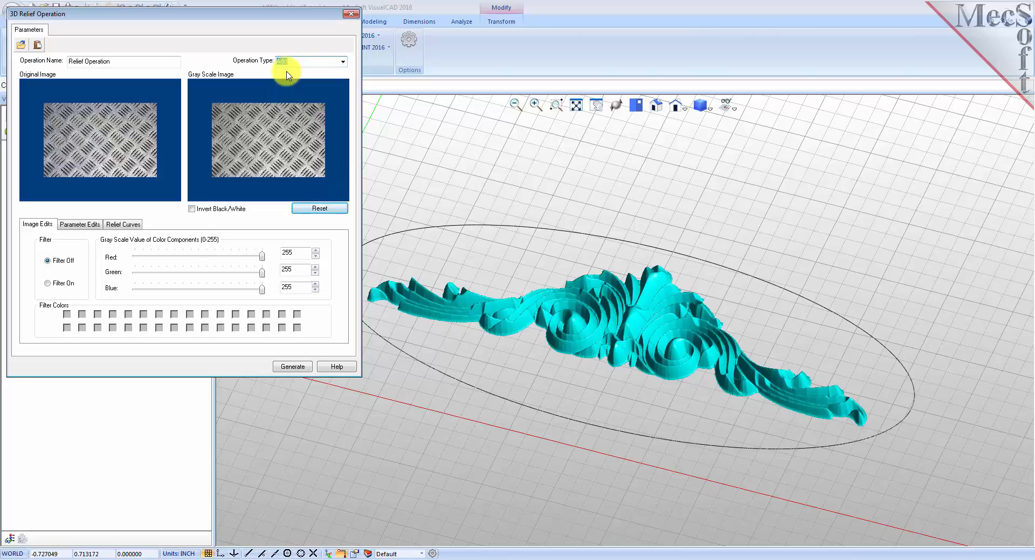
pyautogui.click(192, 209)
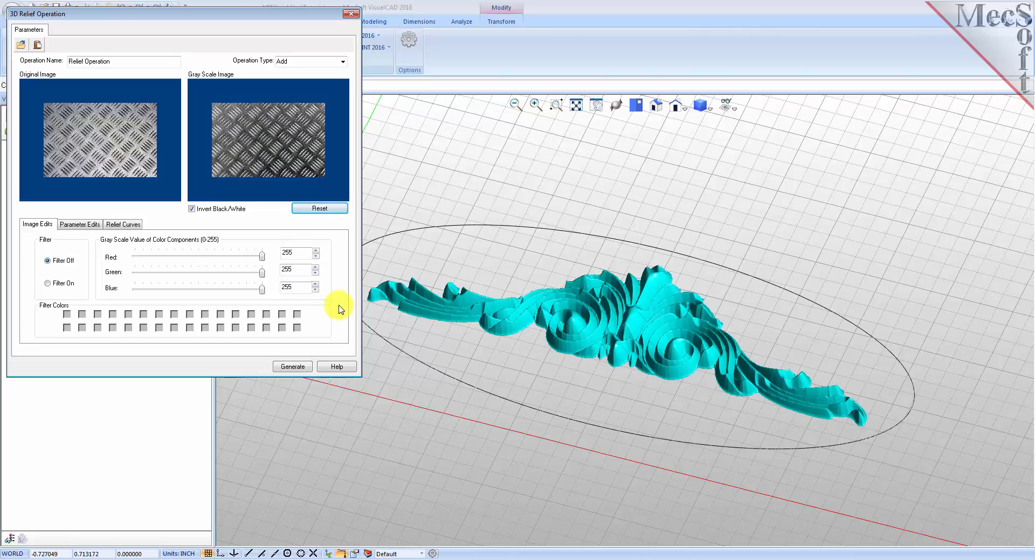
# Turn off the image size and aspect ratio constraints and set the relief size to 10 wide by 4 high
pyautogui.click(80, 225)
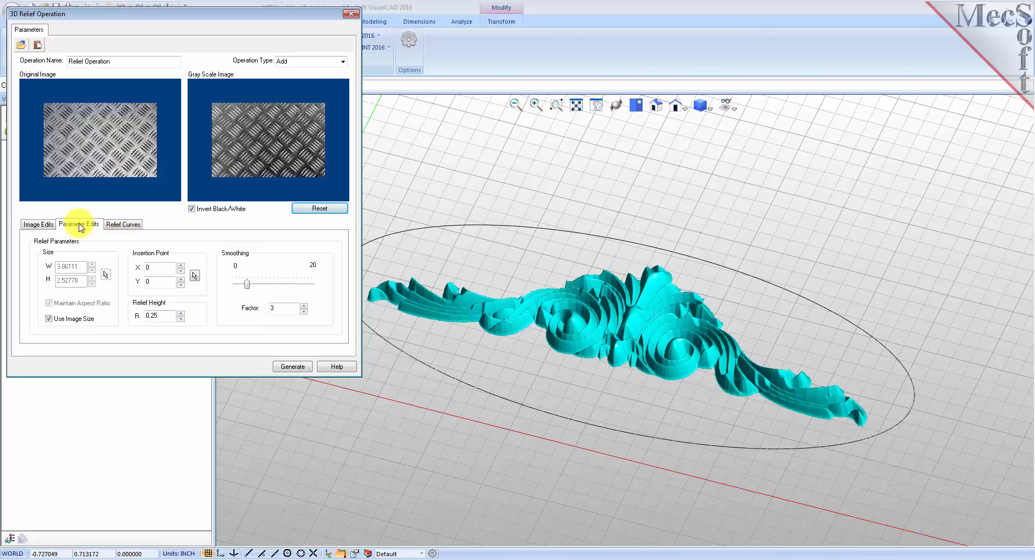
pyautogui.click(49, 320)
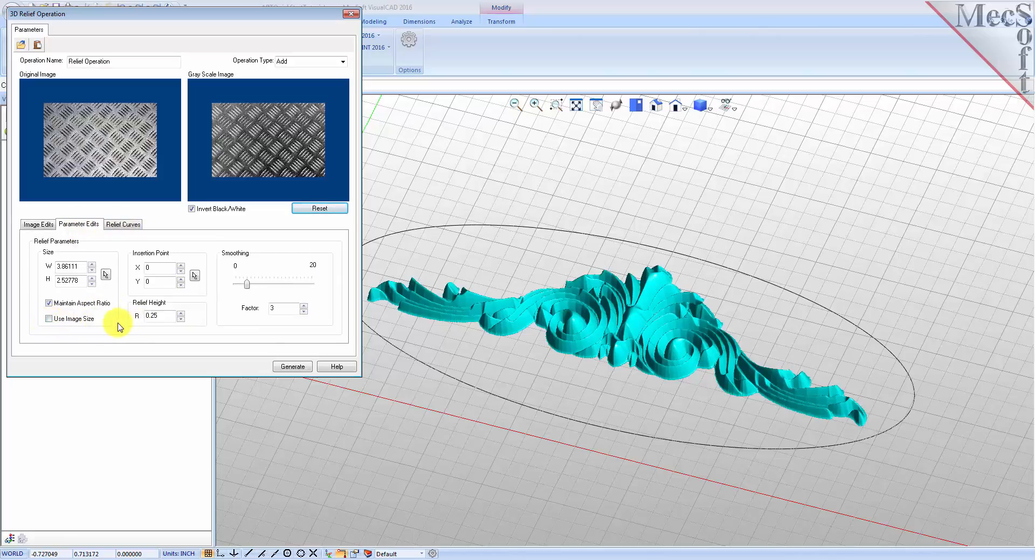
pyautogui.click(49, 304)
pyautogui.moveTo(86, 267); pyautogui.dragTo(42, 284)
pyautogui.write('10')
pyautogui.write('4')
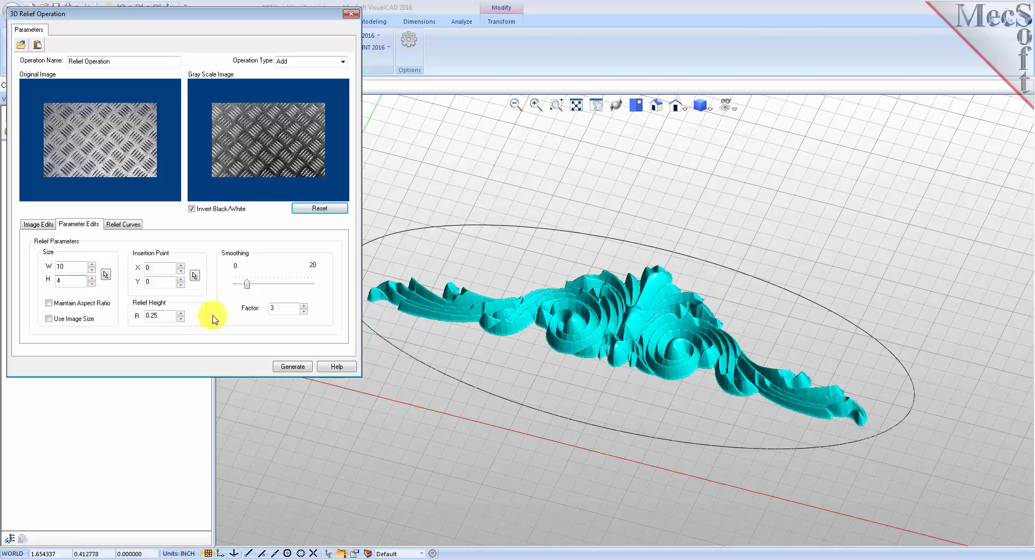
# Set the relief height to 0.025 and the smoothing factor to 12
pyautogui.moveTo(163, 317); pyautogui.dragTo(139, 316)
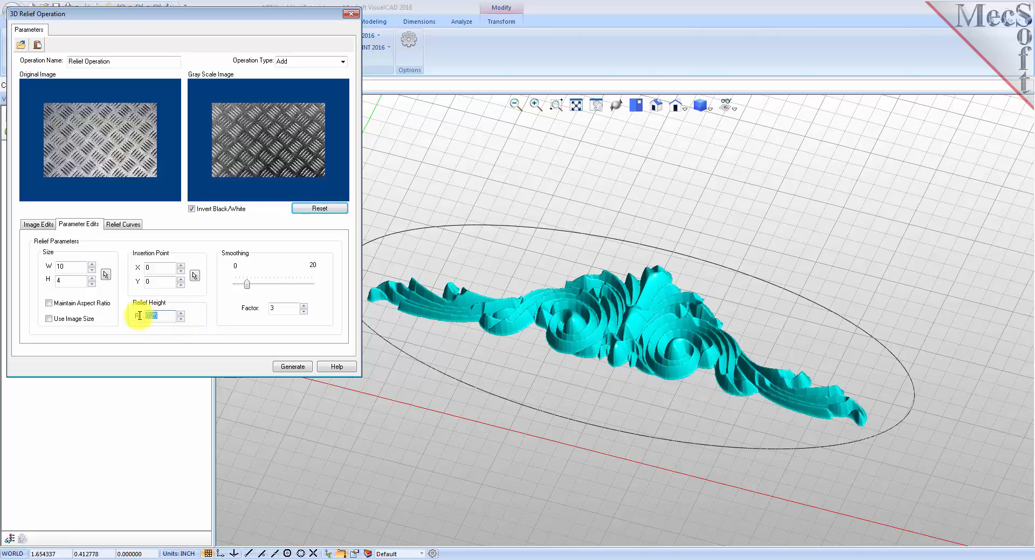
pyautogui.write('0')
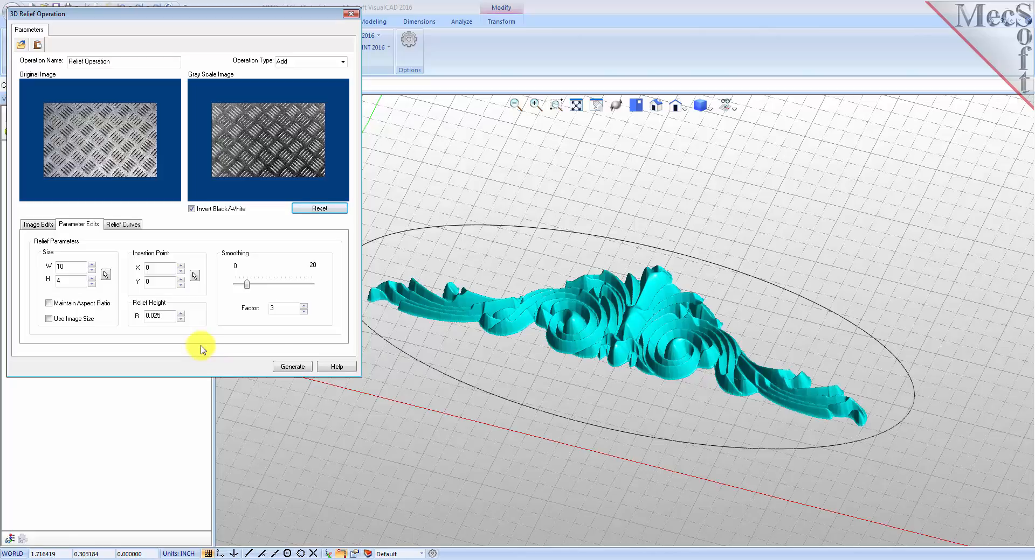
pyautogui.moveTo(293, 307); pyautogui.dragTo(255, 309)
pyautogui.write('12')
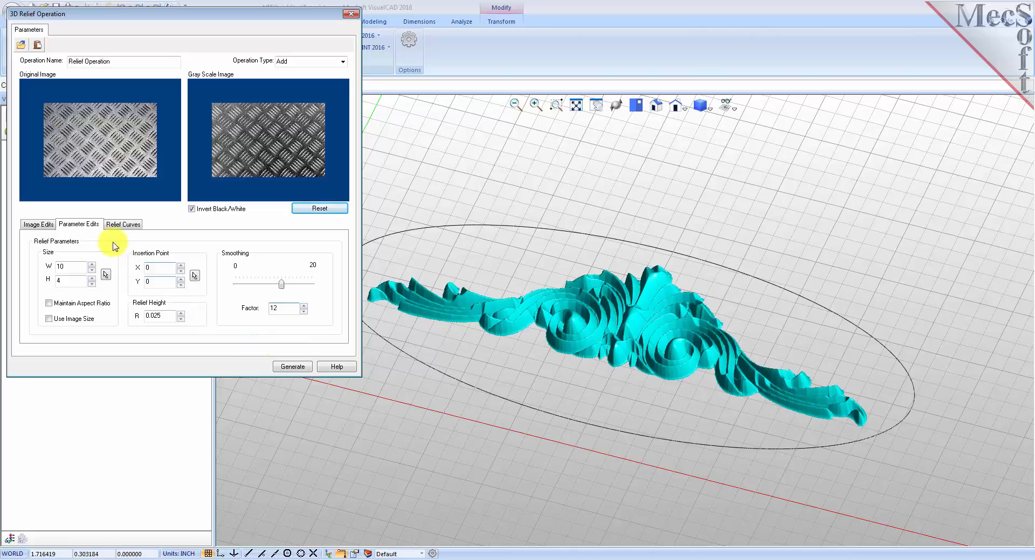
# Replace the relief's ornament border curve with the outer ellipse and generate the relief operation
pyautogui.click(129, 224)
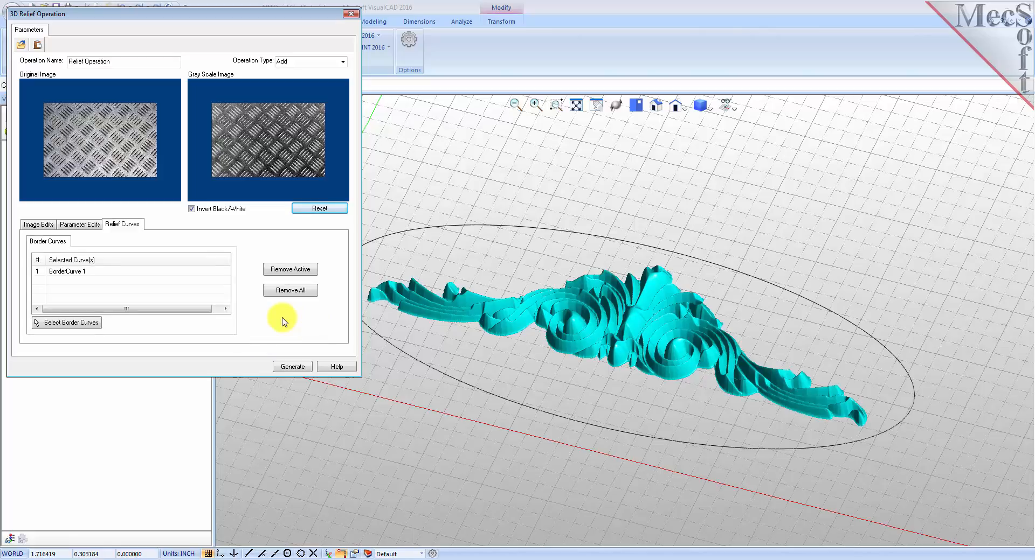
pyautogui.click(77, 273)
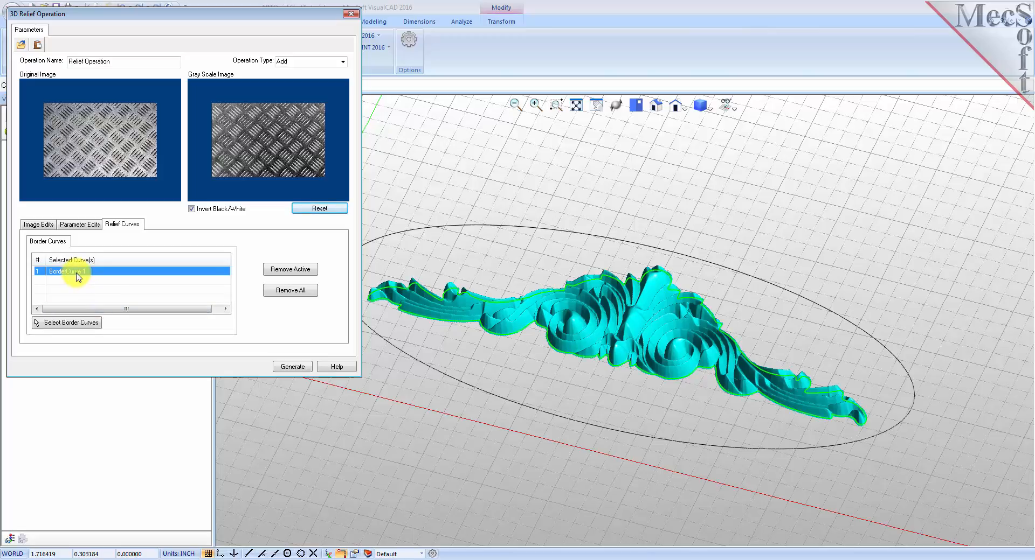
pyautogui.click(301, 271)
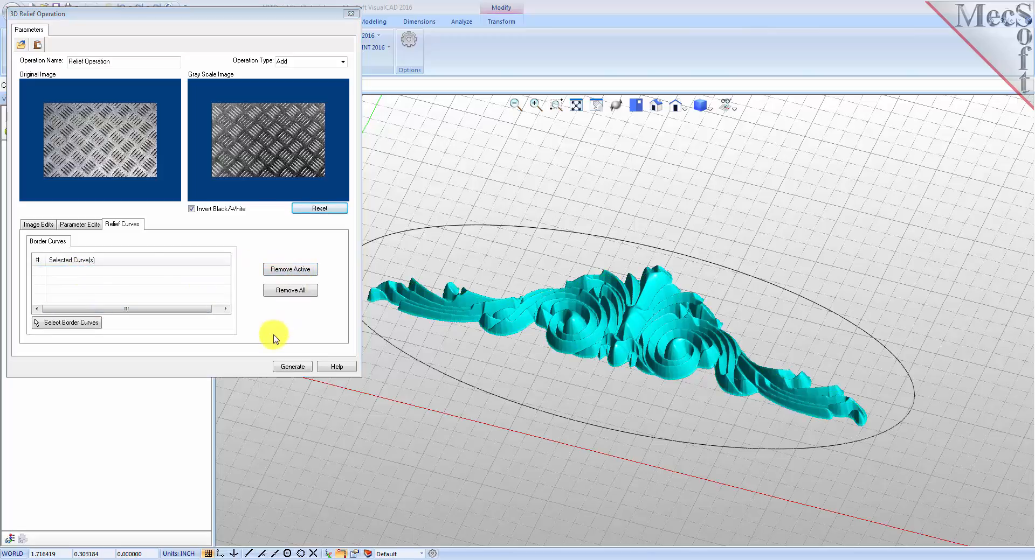
pyautogui.click(76, 324)
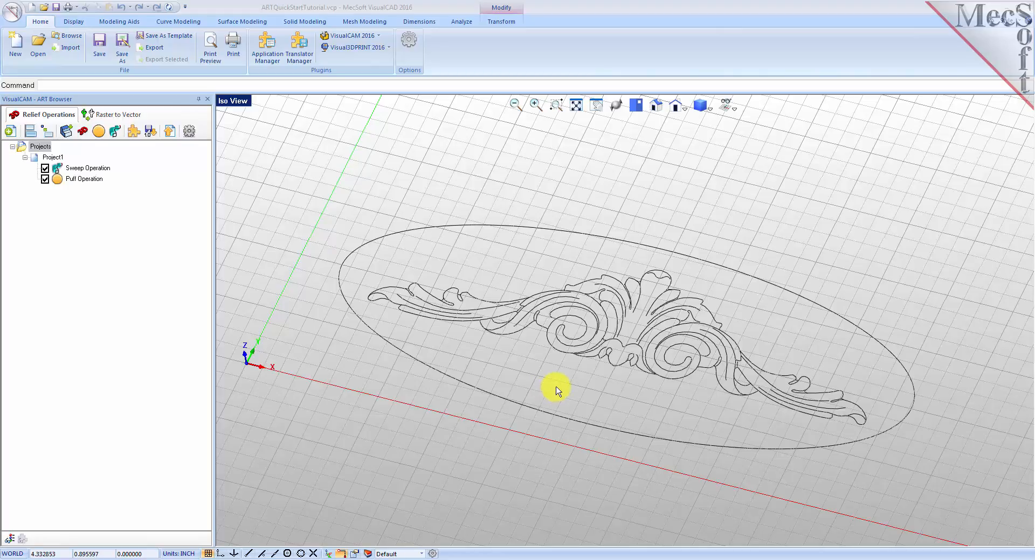
pyautogui.click(530, 227)
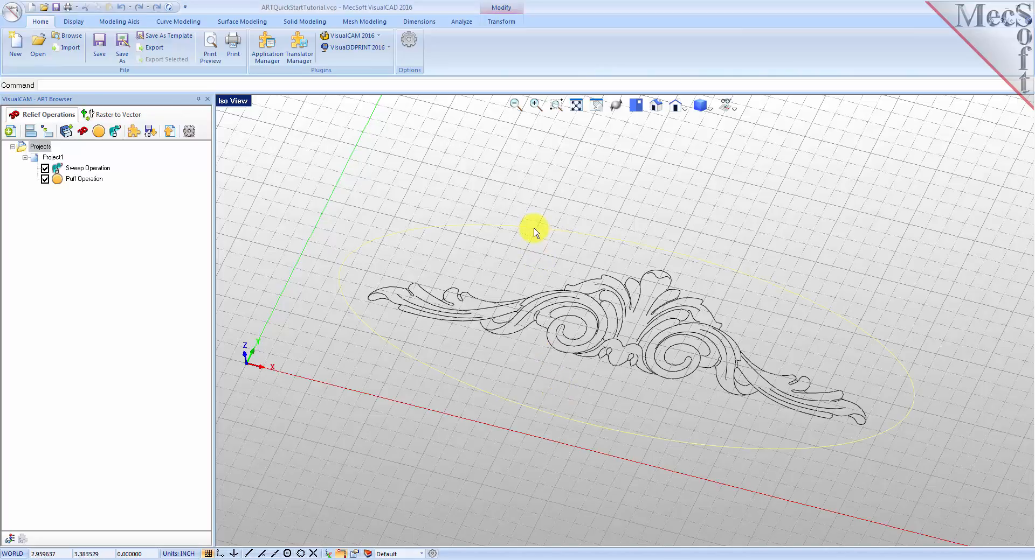
pyautogui.rightClick(515, 263)
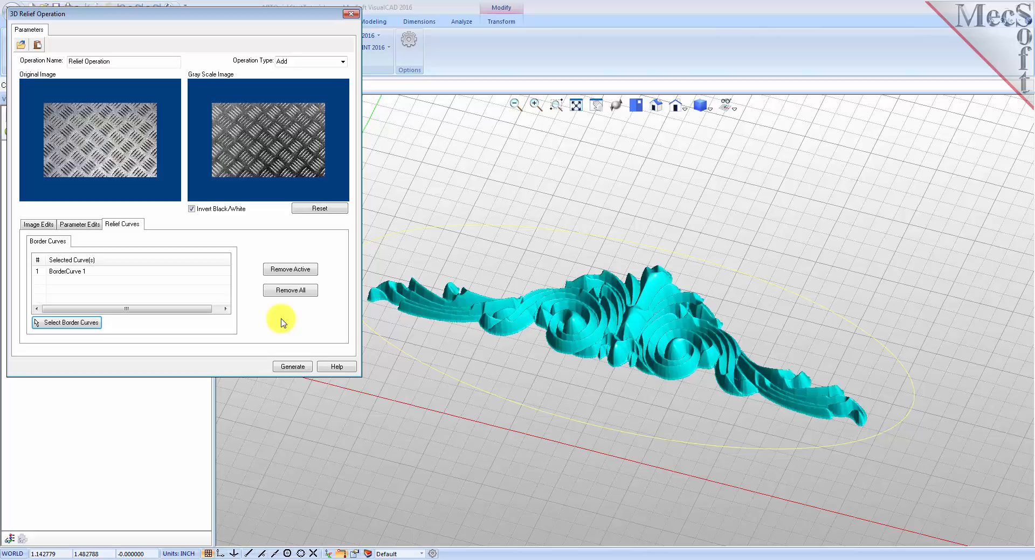
pyautogui.click(66, 272)
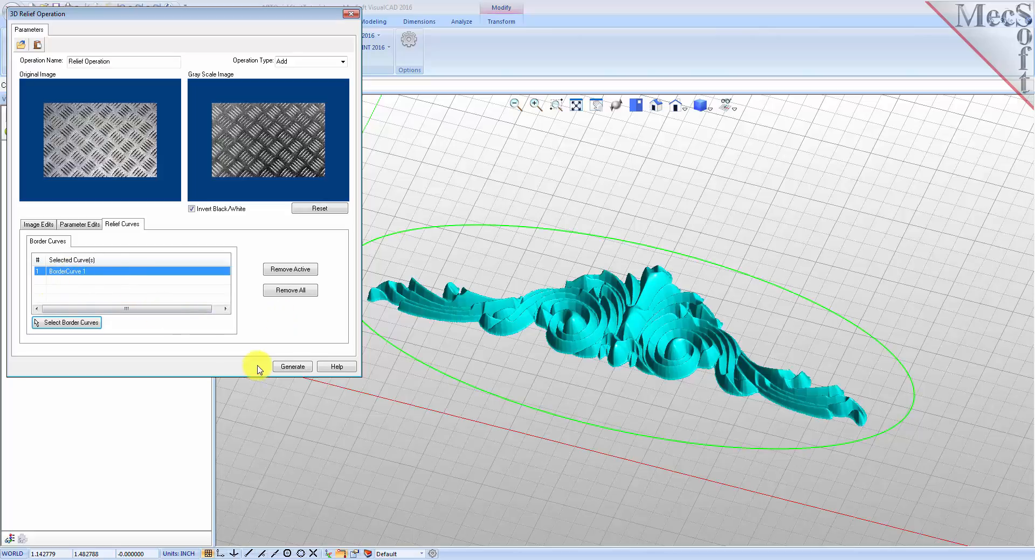
pyautogui.click(293, 367)
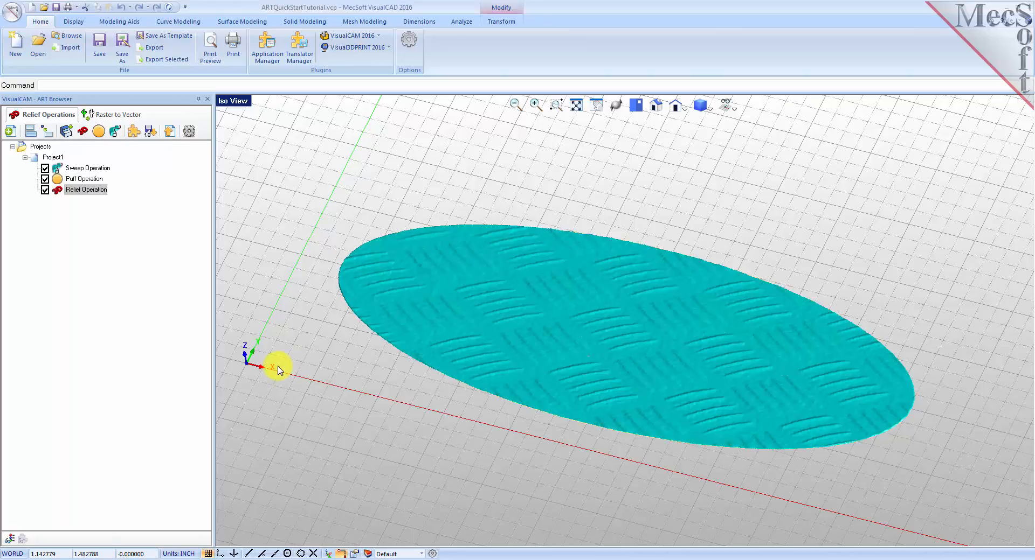
# Examine the relief, sweep and puff operations one by one, and the combined relief of Project1 from another angle
pyautogui.click(59, 190)
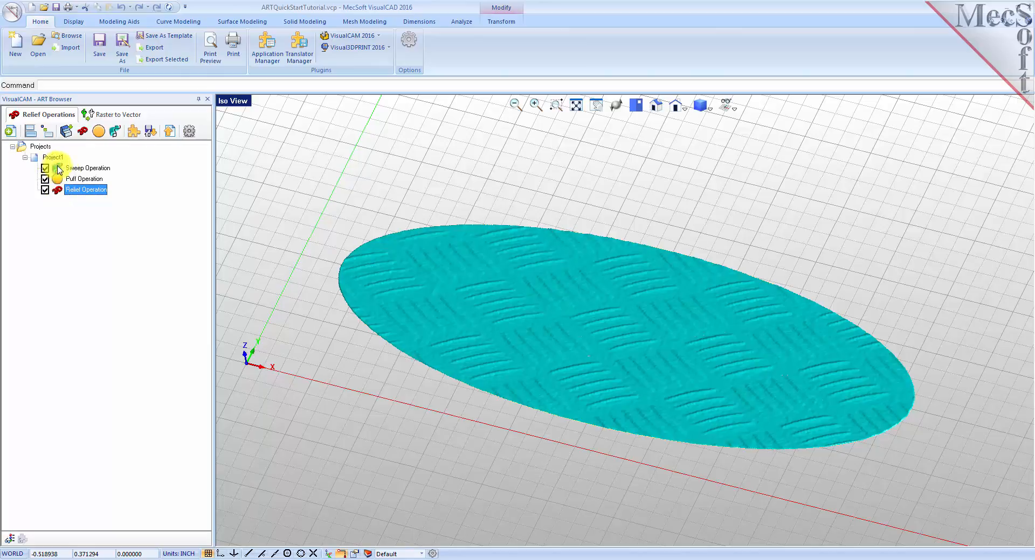
pyautogui.click(59, 169)
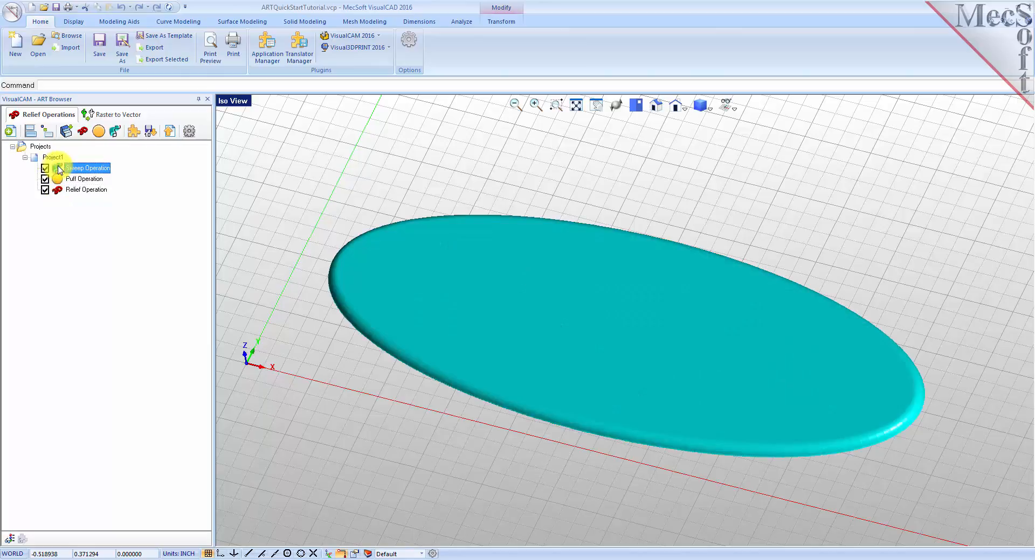
pyautogui.click(59, 180)
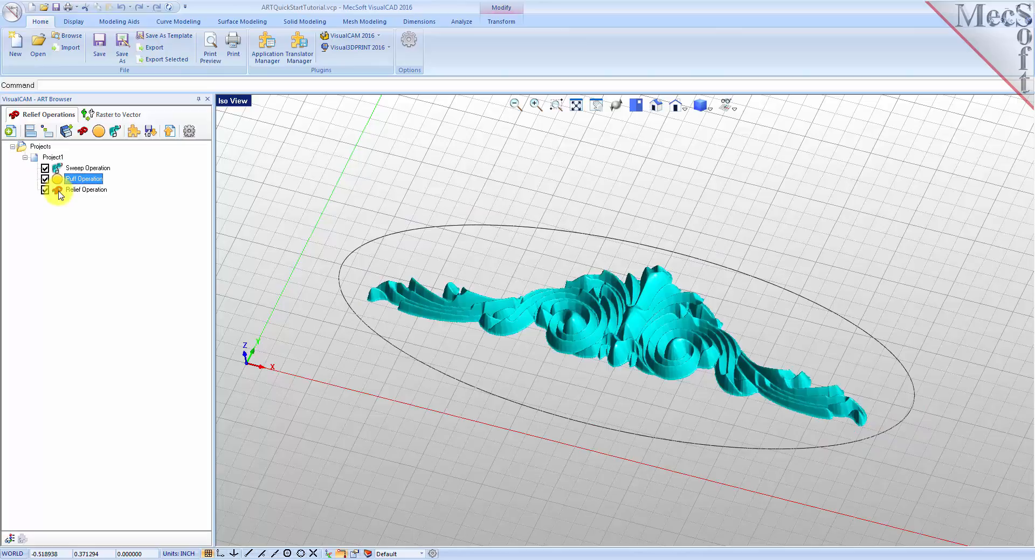
pyautogui.click(59, 190)
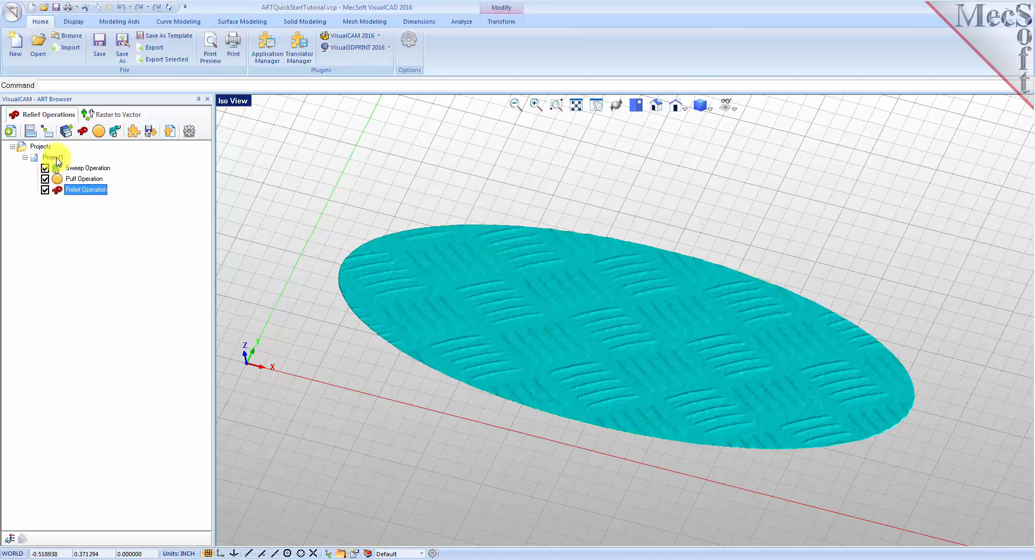
pyautogui.click(59, 160)
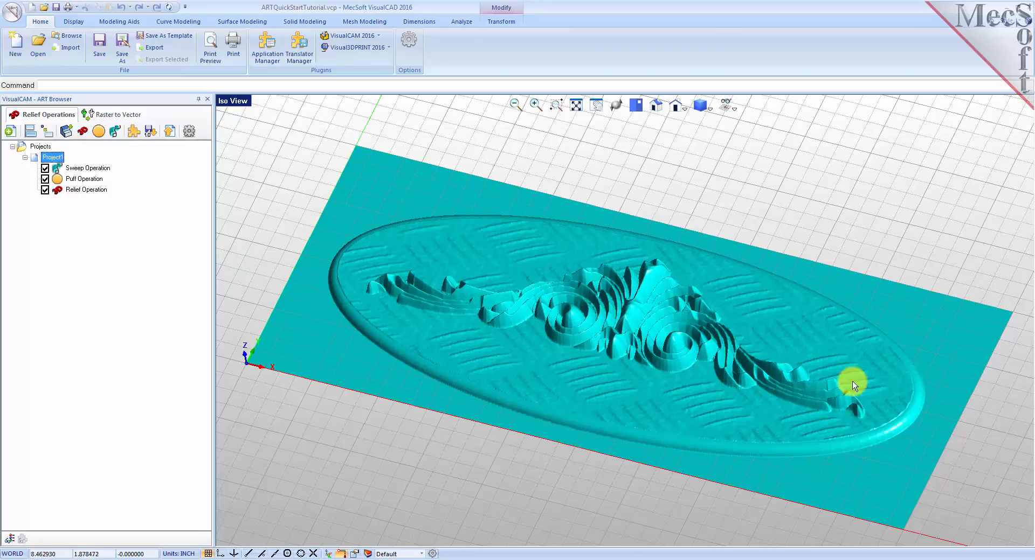
pyautogui.moveTo(550, 407)
pyautogui.mouseDown(button='middle')
pyautogui.moveTo(550, 390)
pyautogui.moveTo(550, 450)
pyautogui.moveTo(549, 395)
pyautogui.moveTo(549, 417)
pyautogui.mouseUp(button='middle')
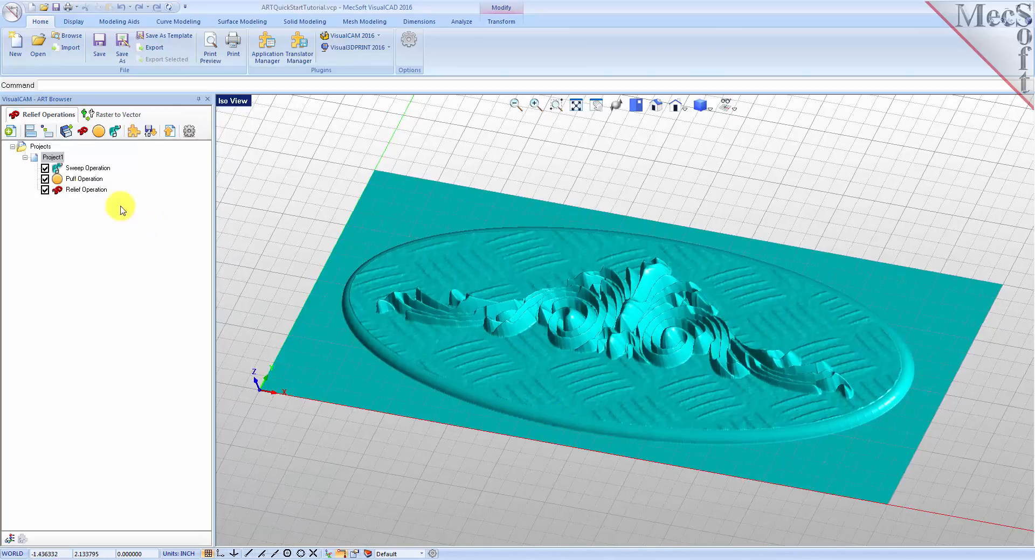
# Export the combined relief of Project1 as a mesh to CAD and inspect the exported mesh on its own
pyautogui.click(36, 159)
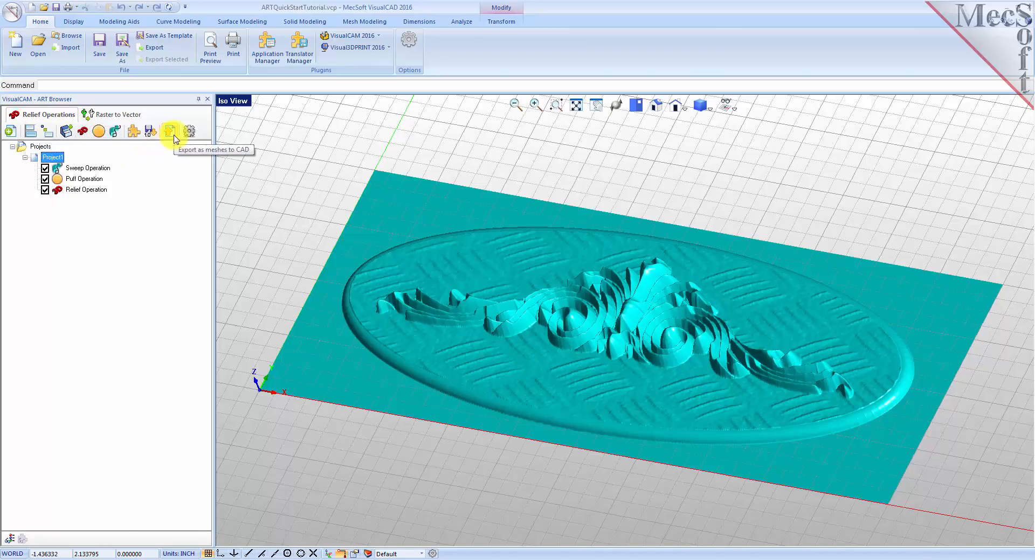
pyautogui.click(174, 139)
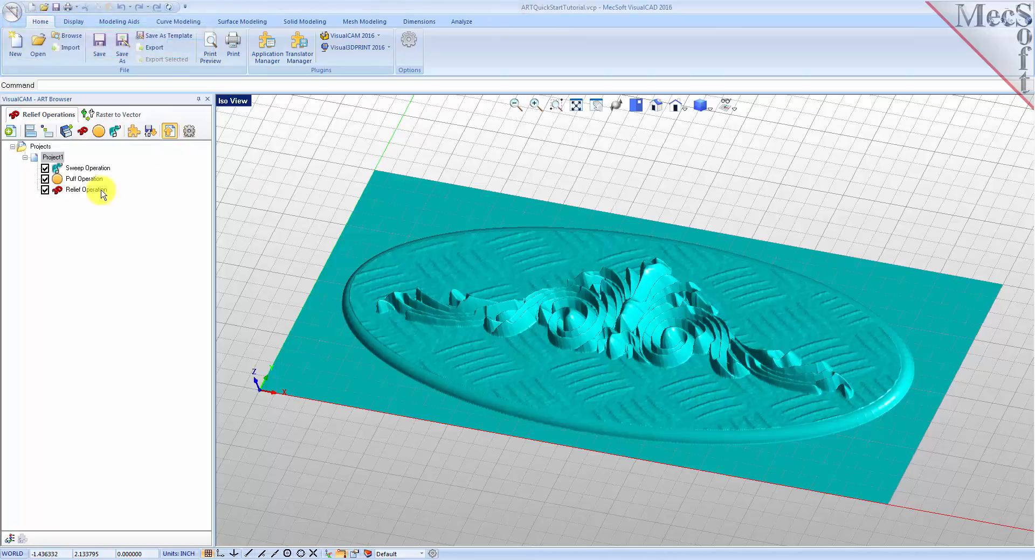
pyautogui.click(25, 150)
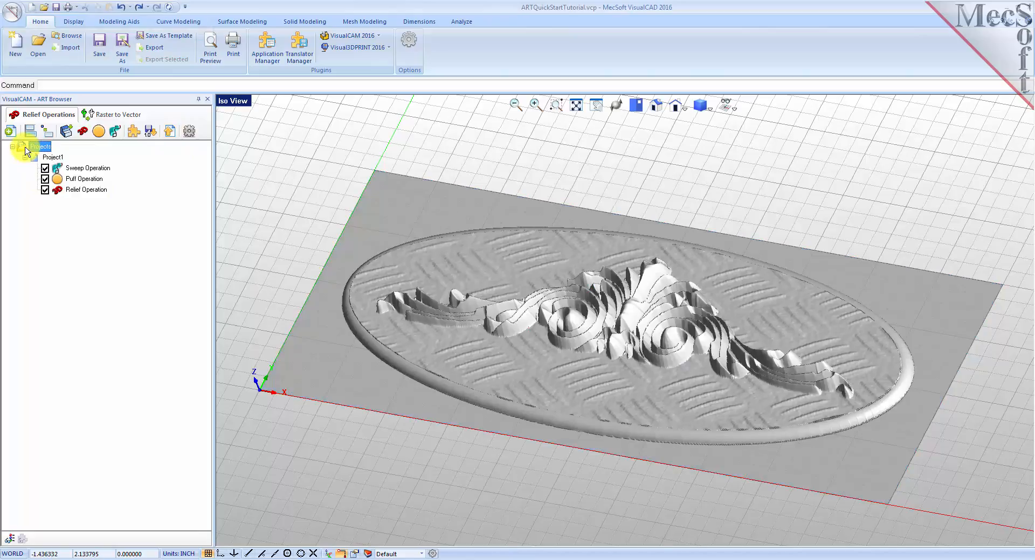
pyautogui.moveTo(556, 335); pyautogui.dragTo(576, 341, button='middle')
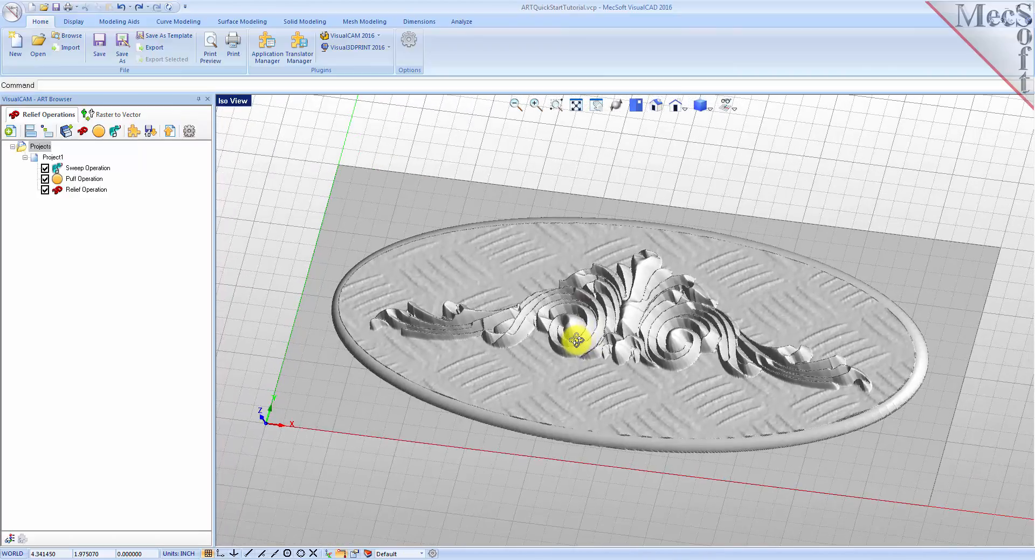